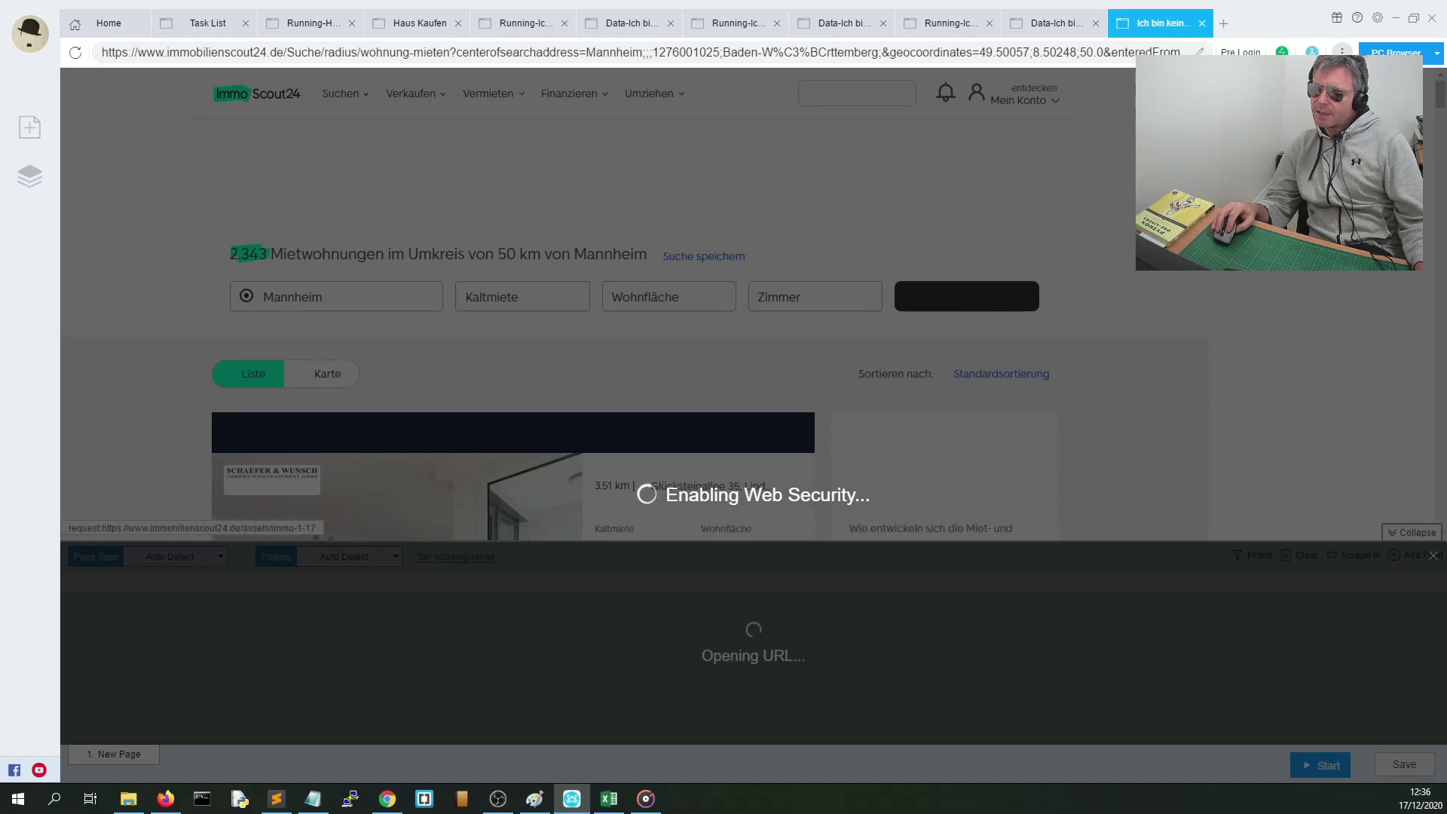
Accept all cookies on the ImmoScout24 page of rental flats within 50 km of Mannheim
scroll(729, 389, down, 1)
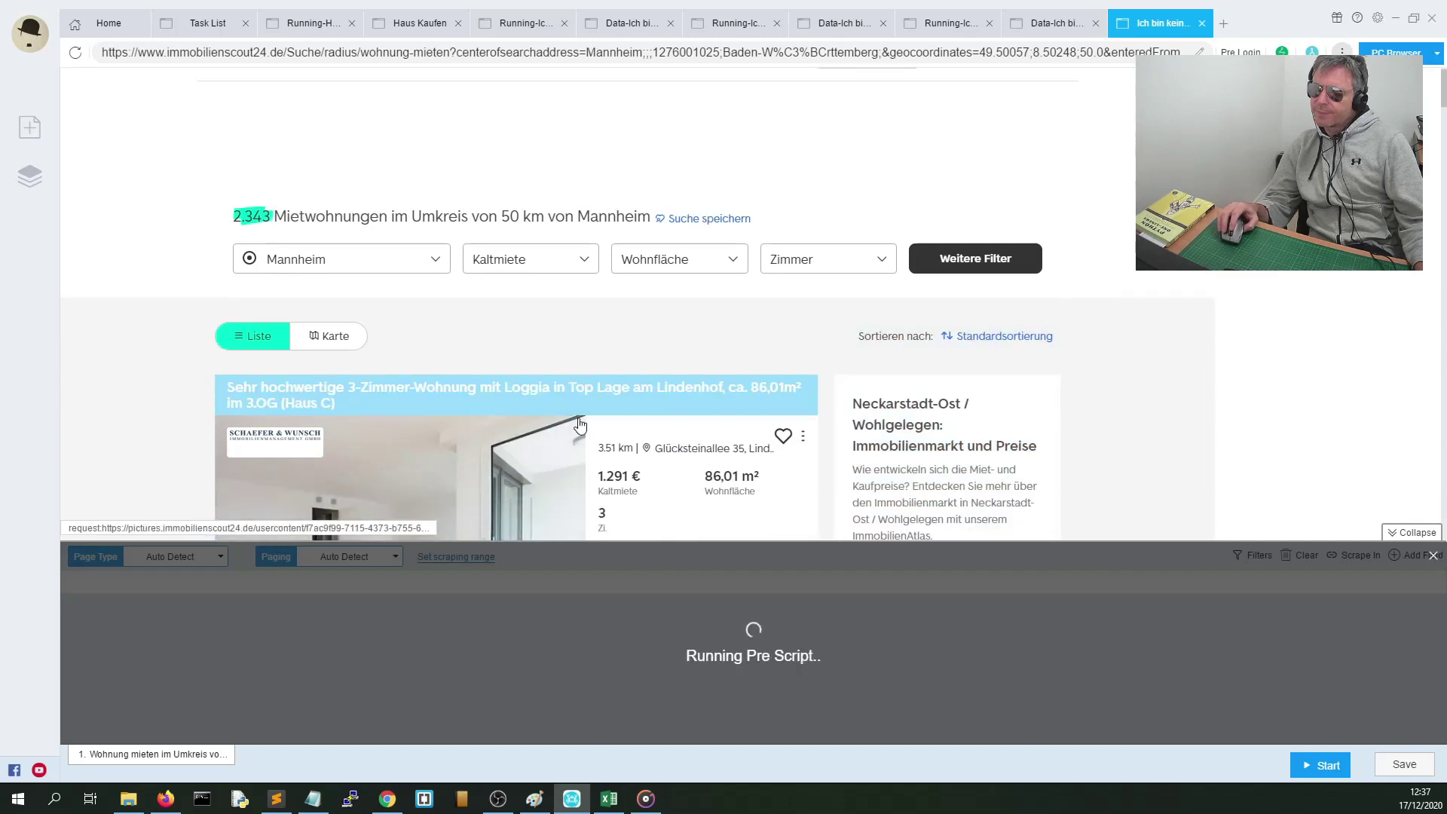
scroll(515, 415, down, 15)
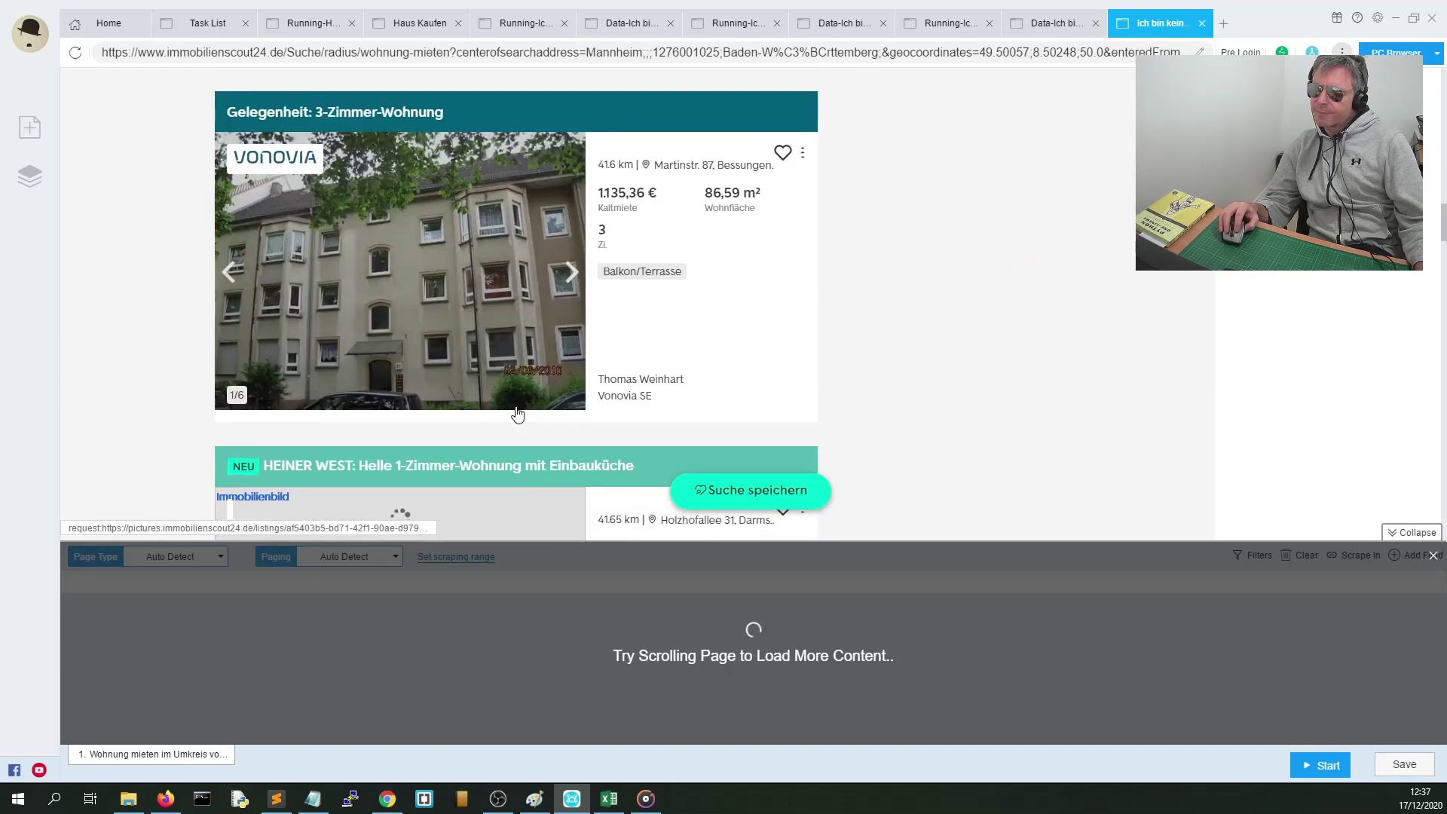
scroll(1058, 424, down, 15)
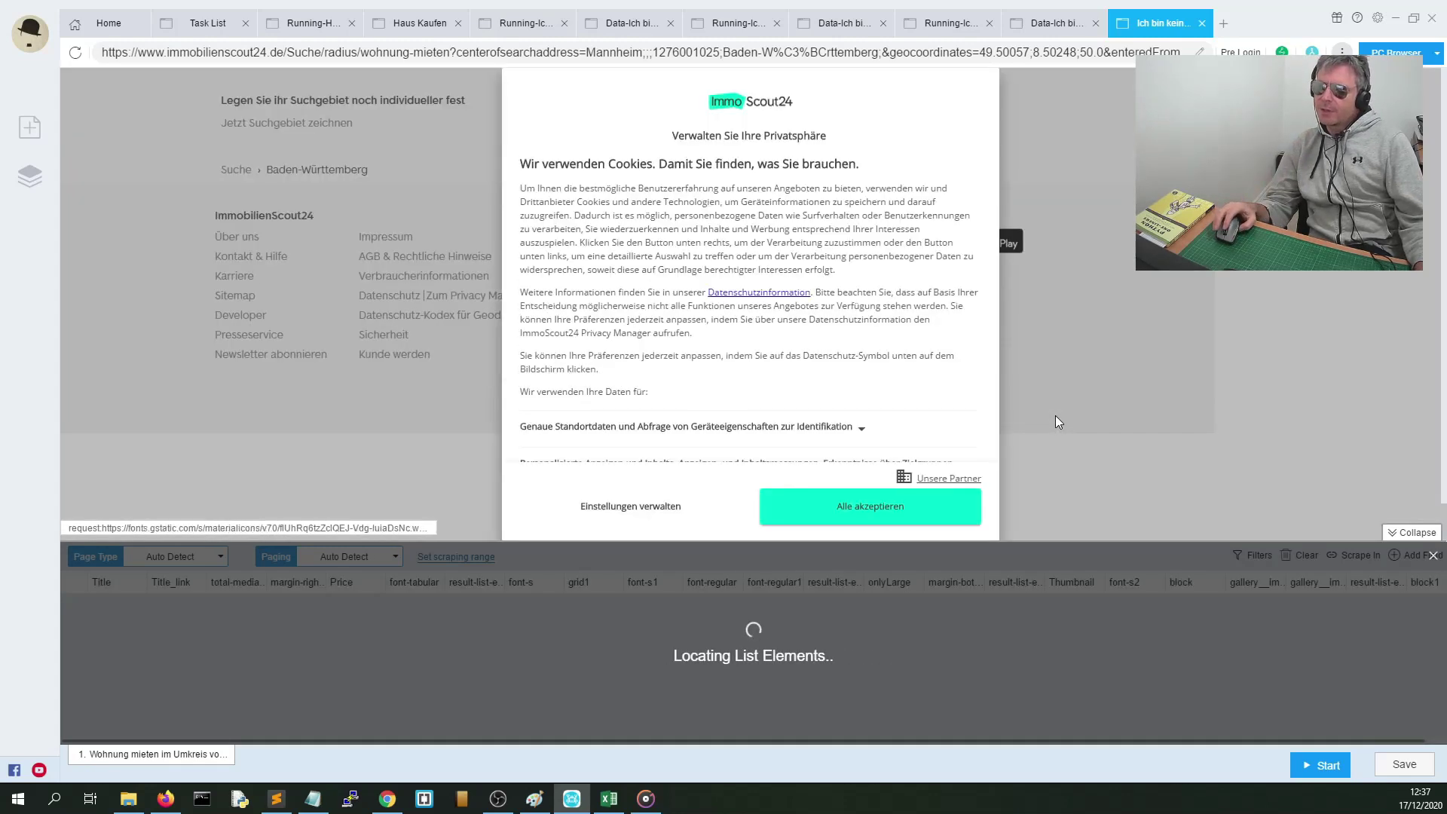
click(899, 514)
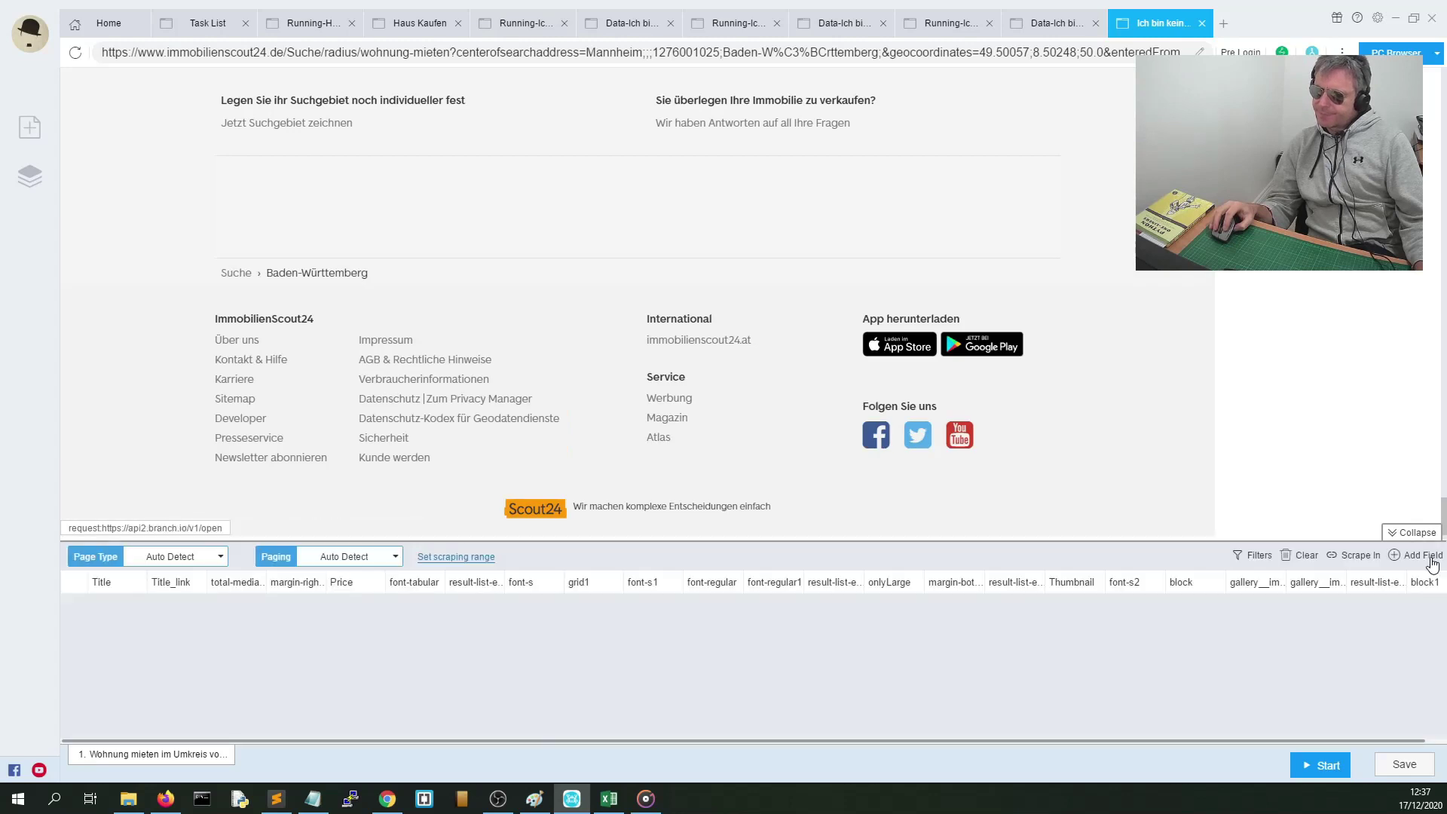
Add an extra field to the auto-detected columns of the rental results list
click(1423, 556)
scroll(765, 418, up, 5)
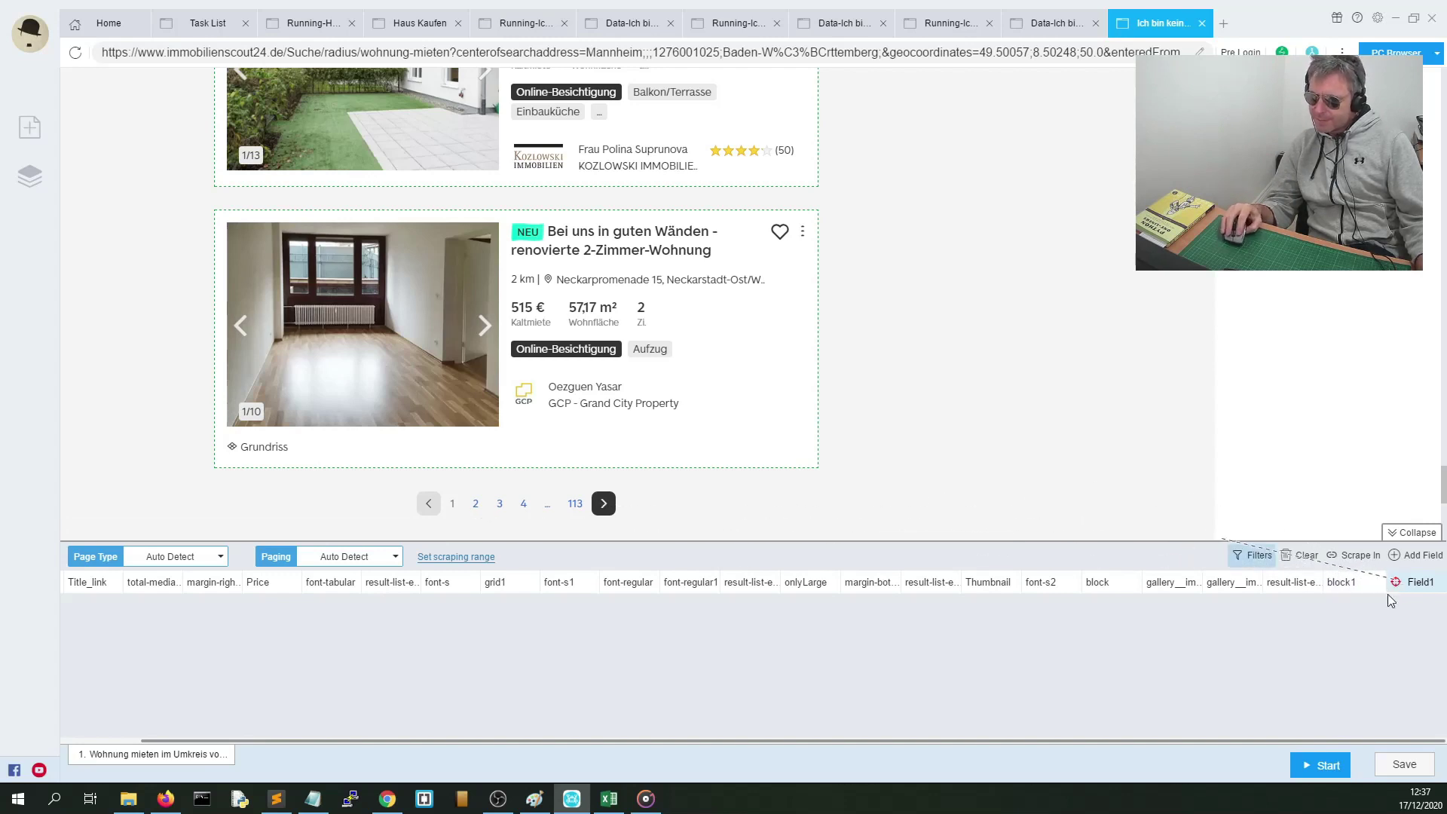
right_click(1422, 592)
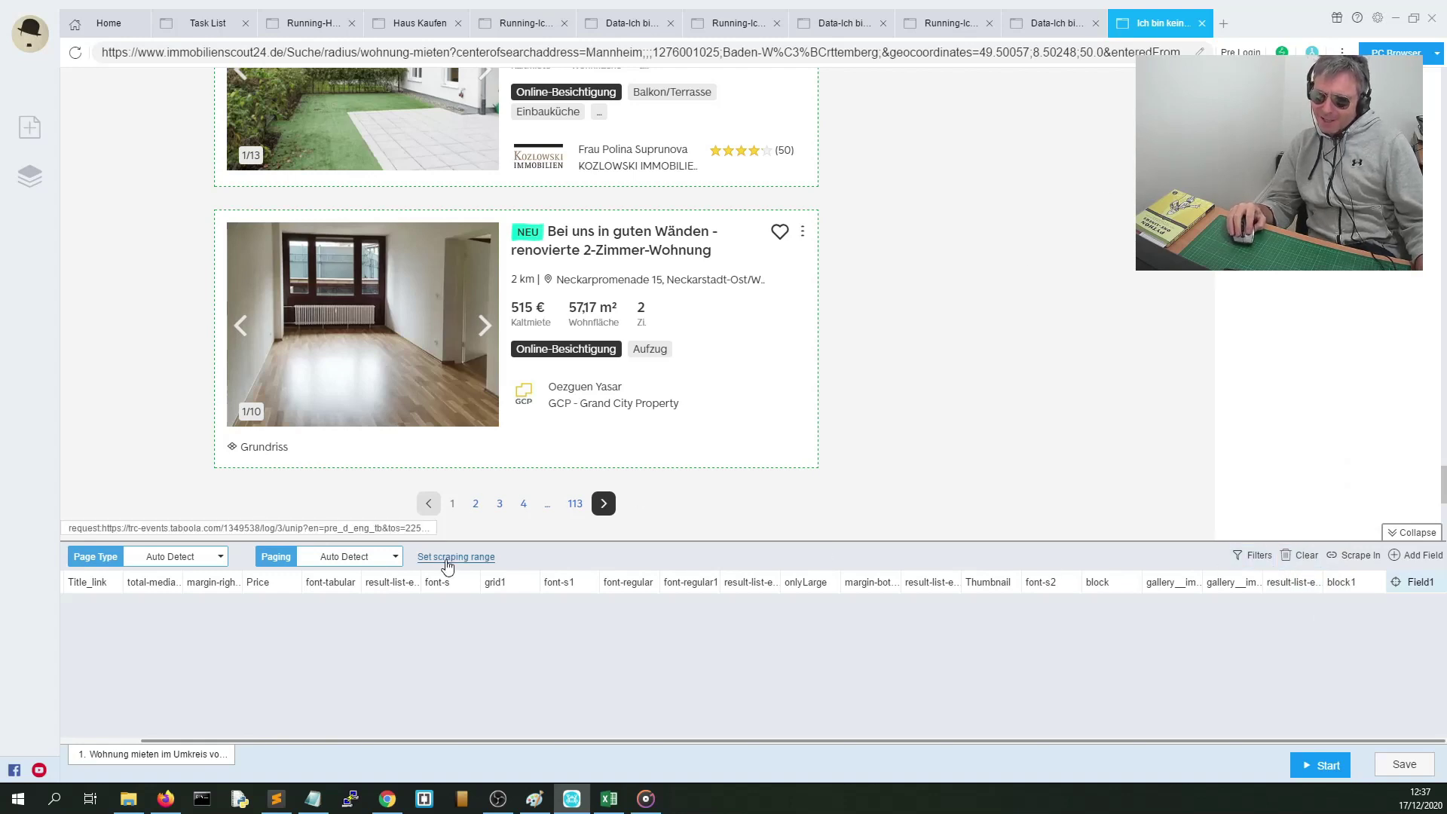
Check the paging options and examine the detail page of the renovated 2-Zimmer-Wohnung listing
click(398, 564)
mouse_move(382, 589)
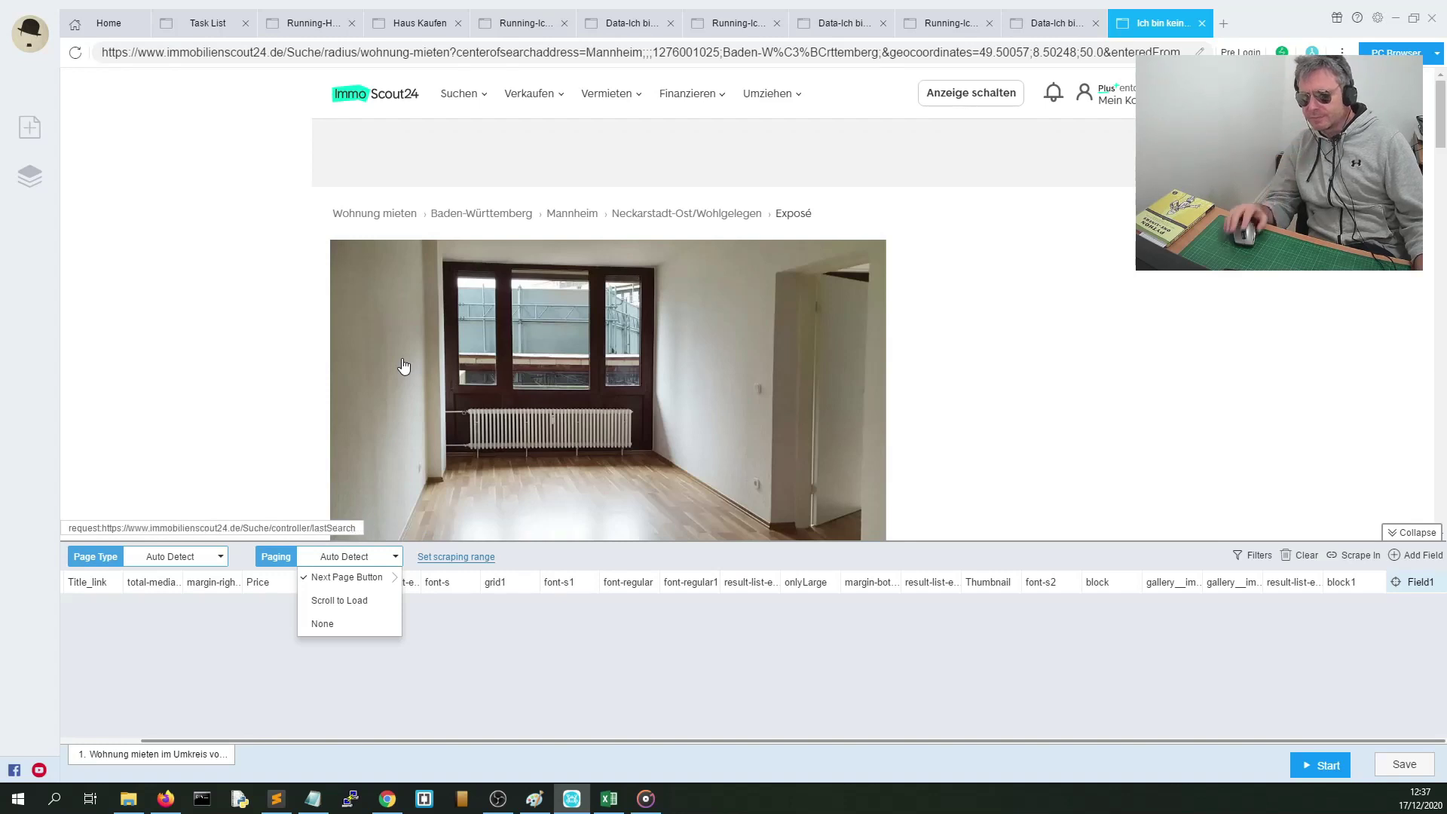
scroll(753, 307, down, 5)
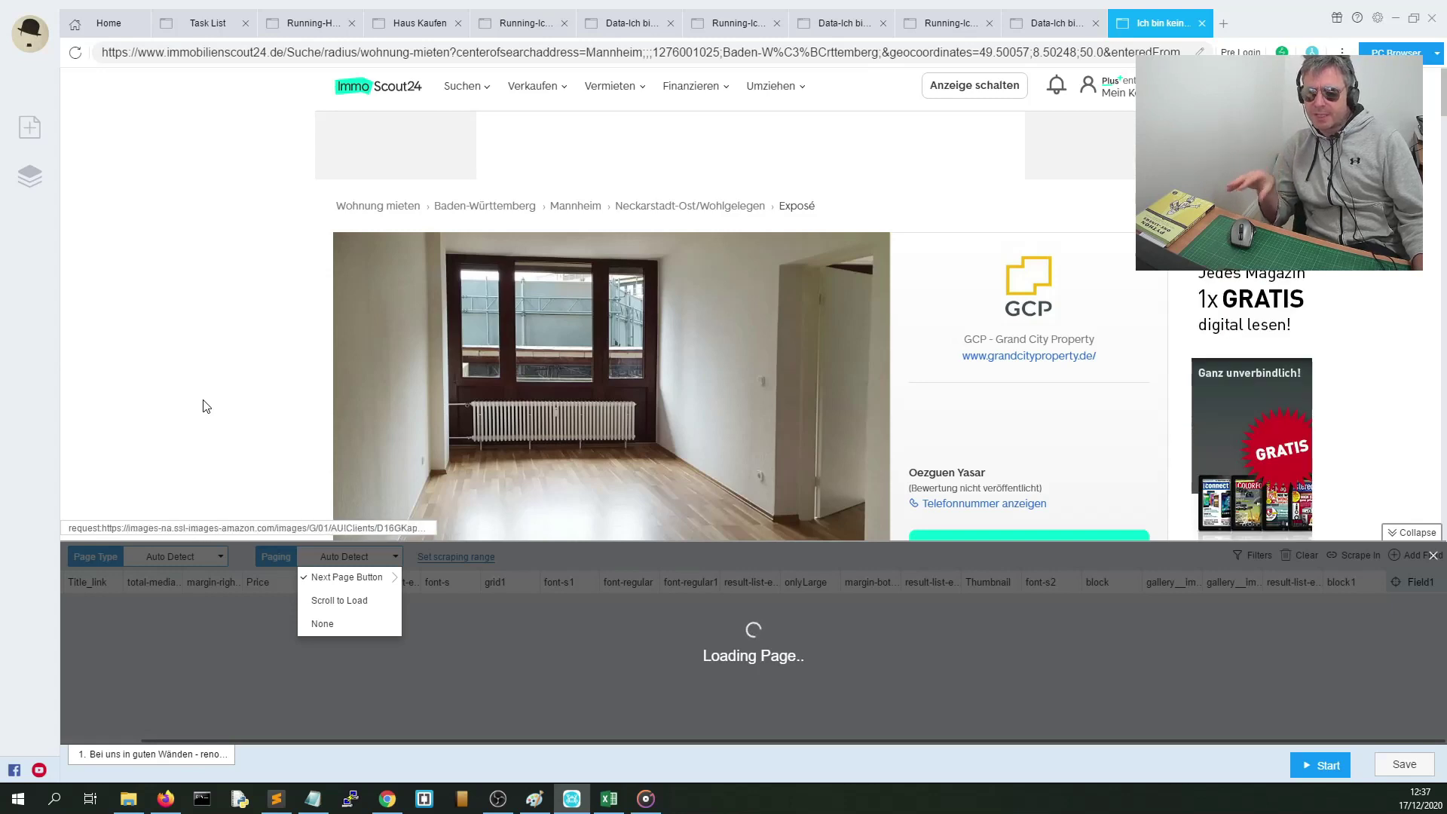
scroll(928, 418, down, 2)
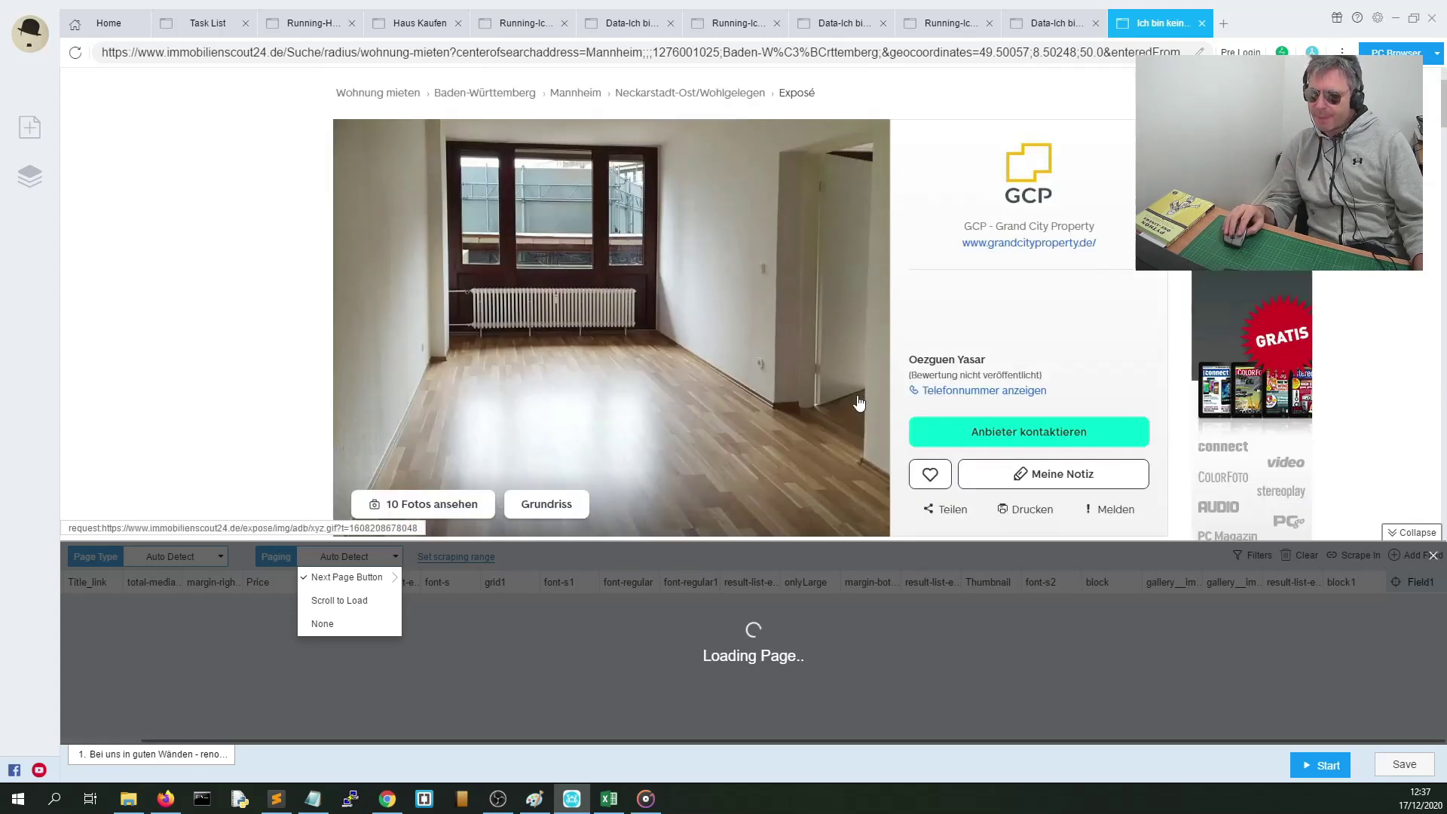
scroll(928, 418, down, 3)
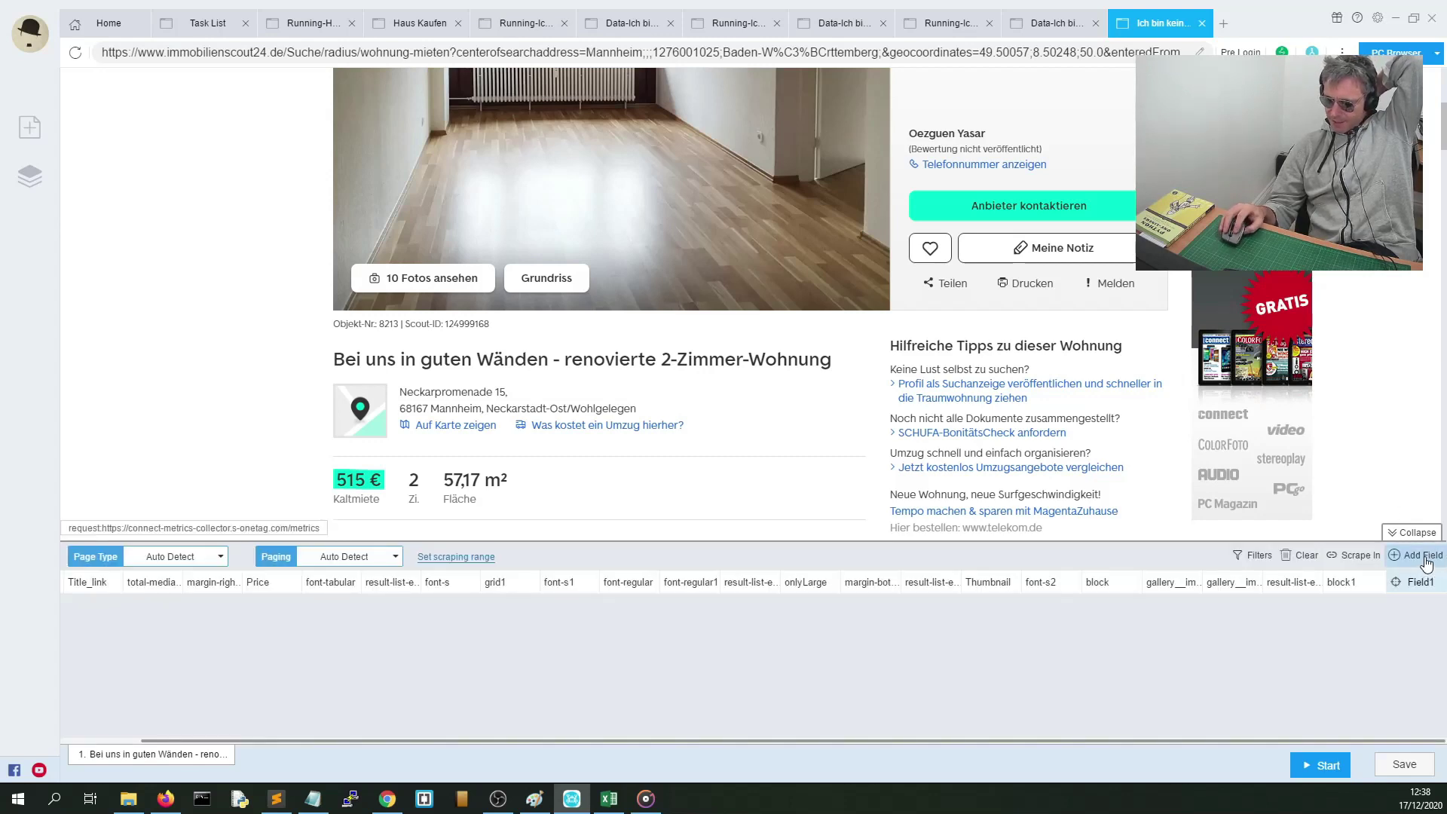
scroll(1137, 450, down, 1)
scroll(1137, 450, down, 1)
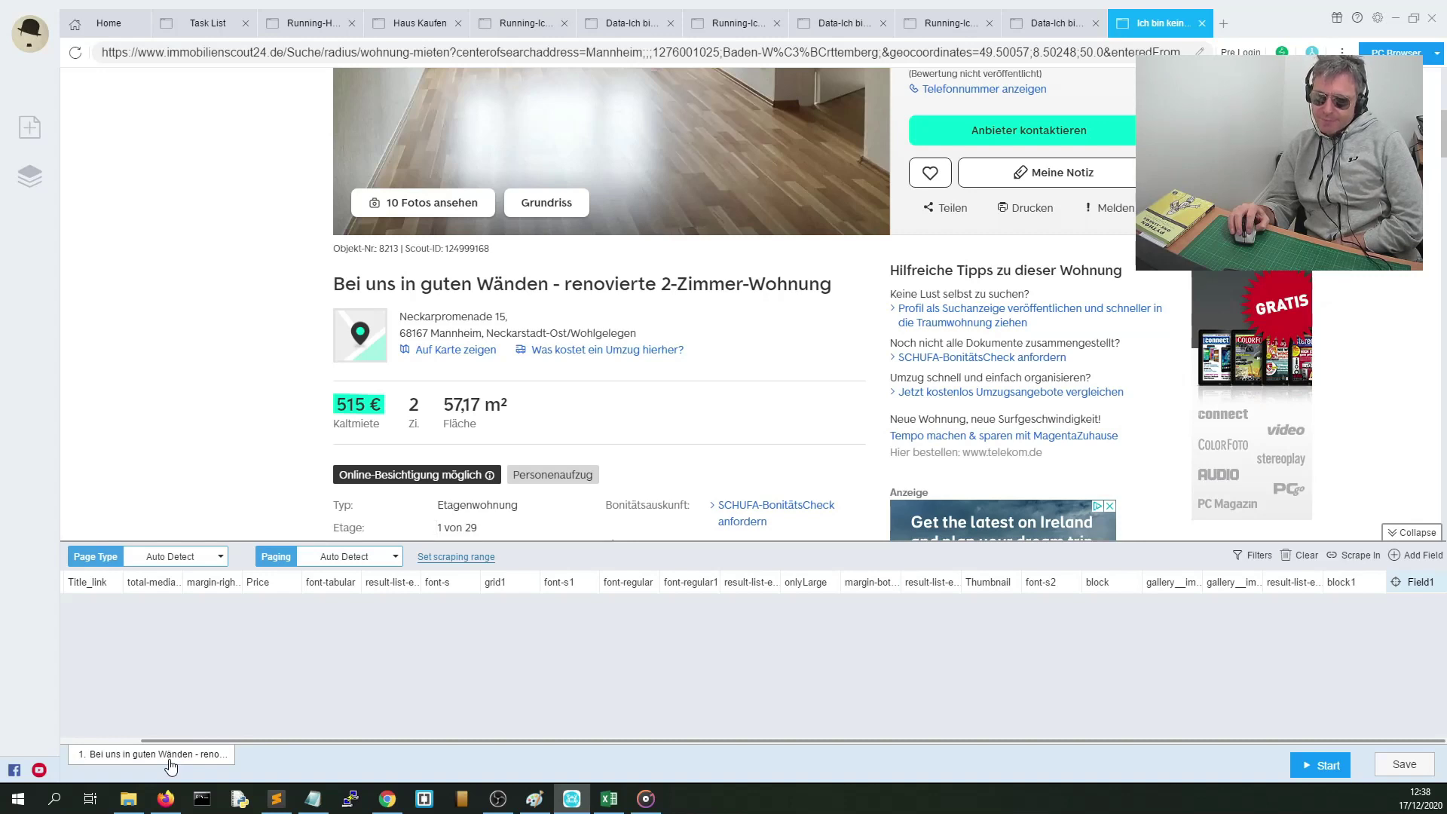
Set the page type to Detail Page and stop the automatic field detection
click(210, 560)
click(187, 600)
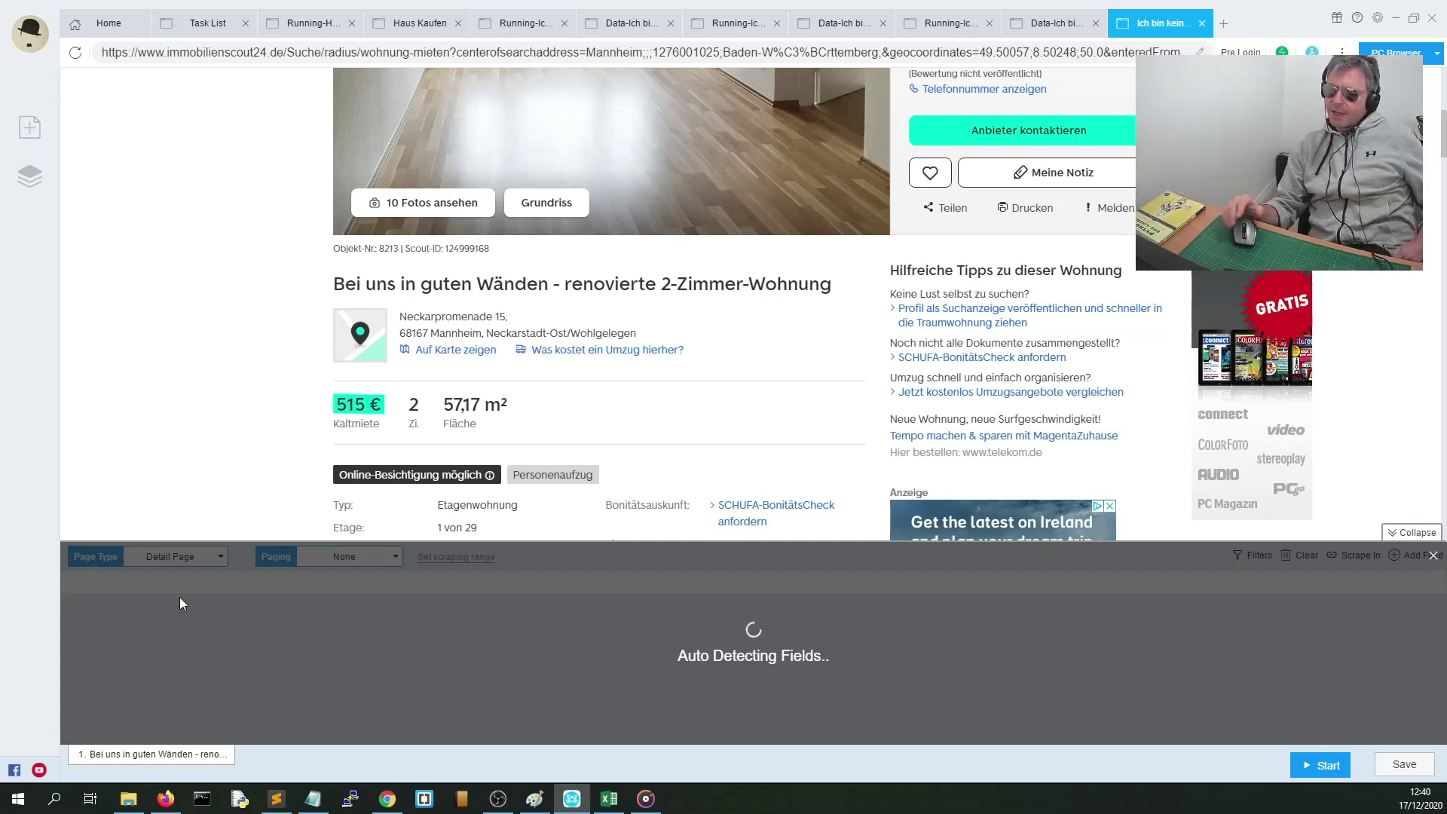
click(1434, 556)
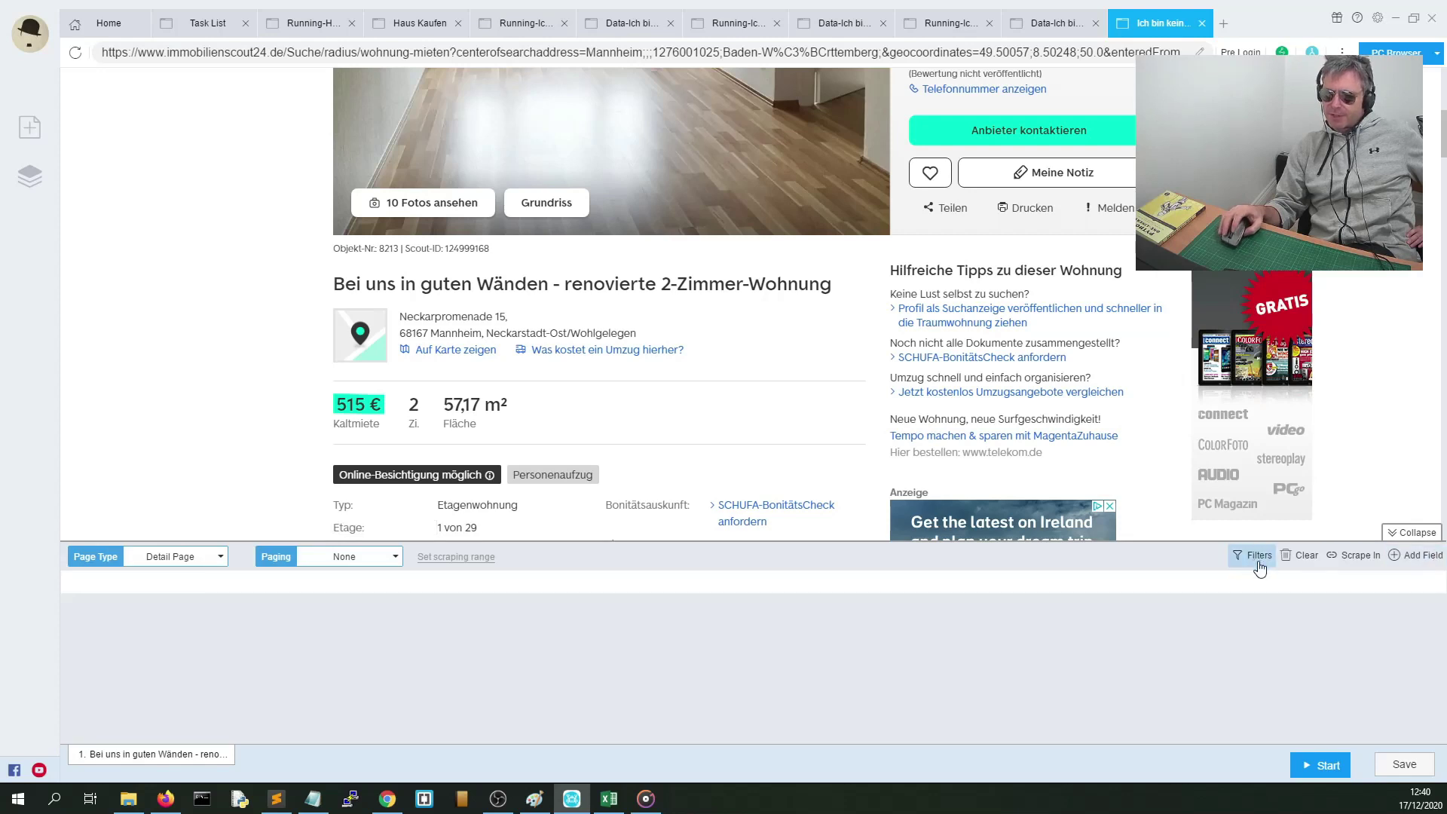
Add a new scraping field for the detail page and reload the listing
click(1410, 559)
click(97, 582)
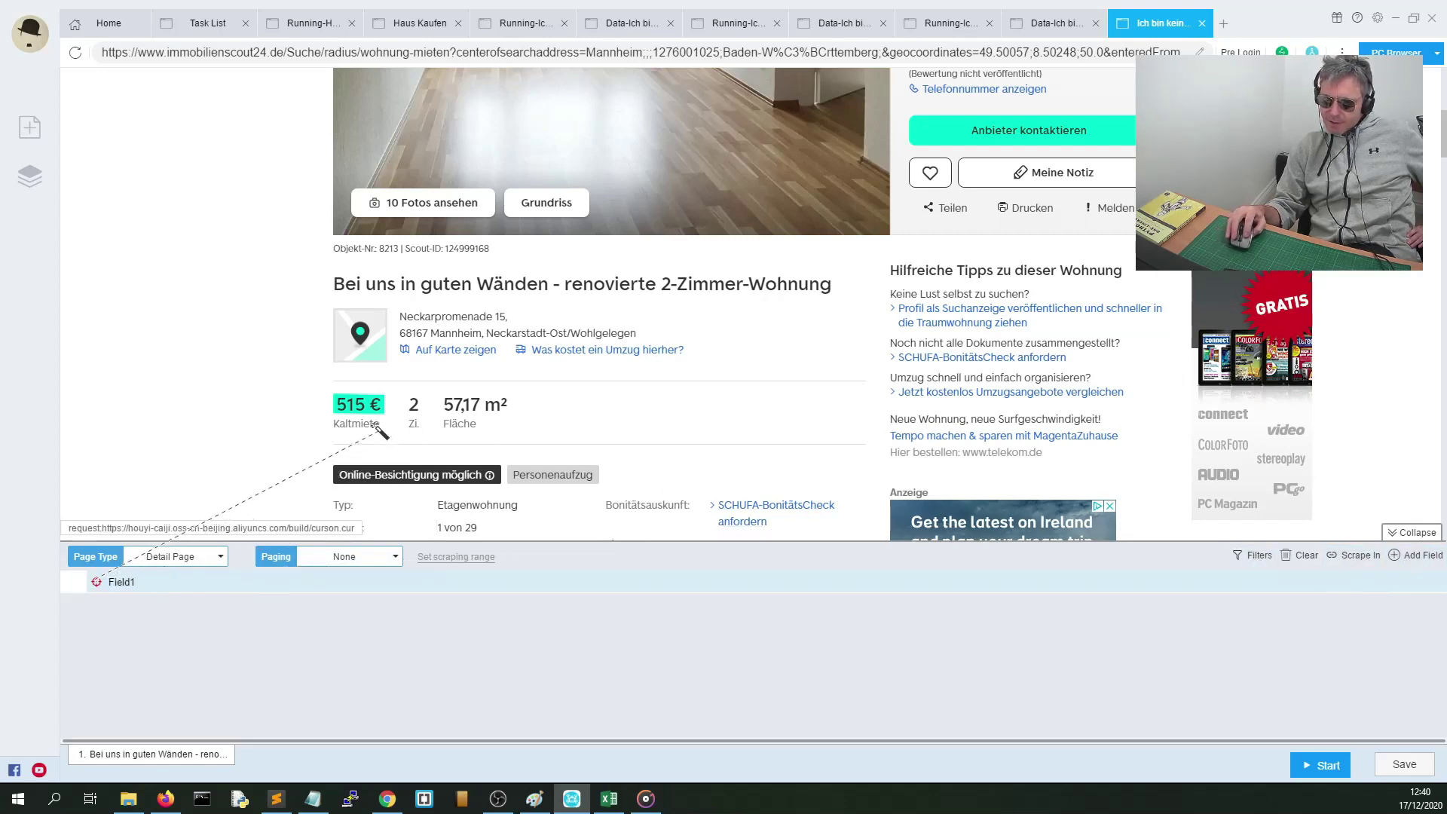
scroll(456, 436, down, 3)
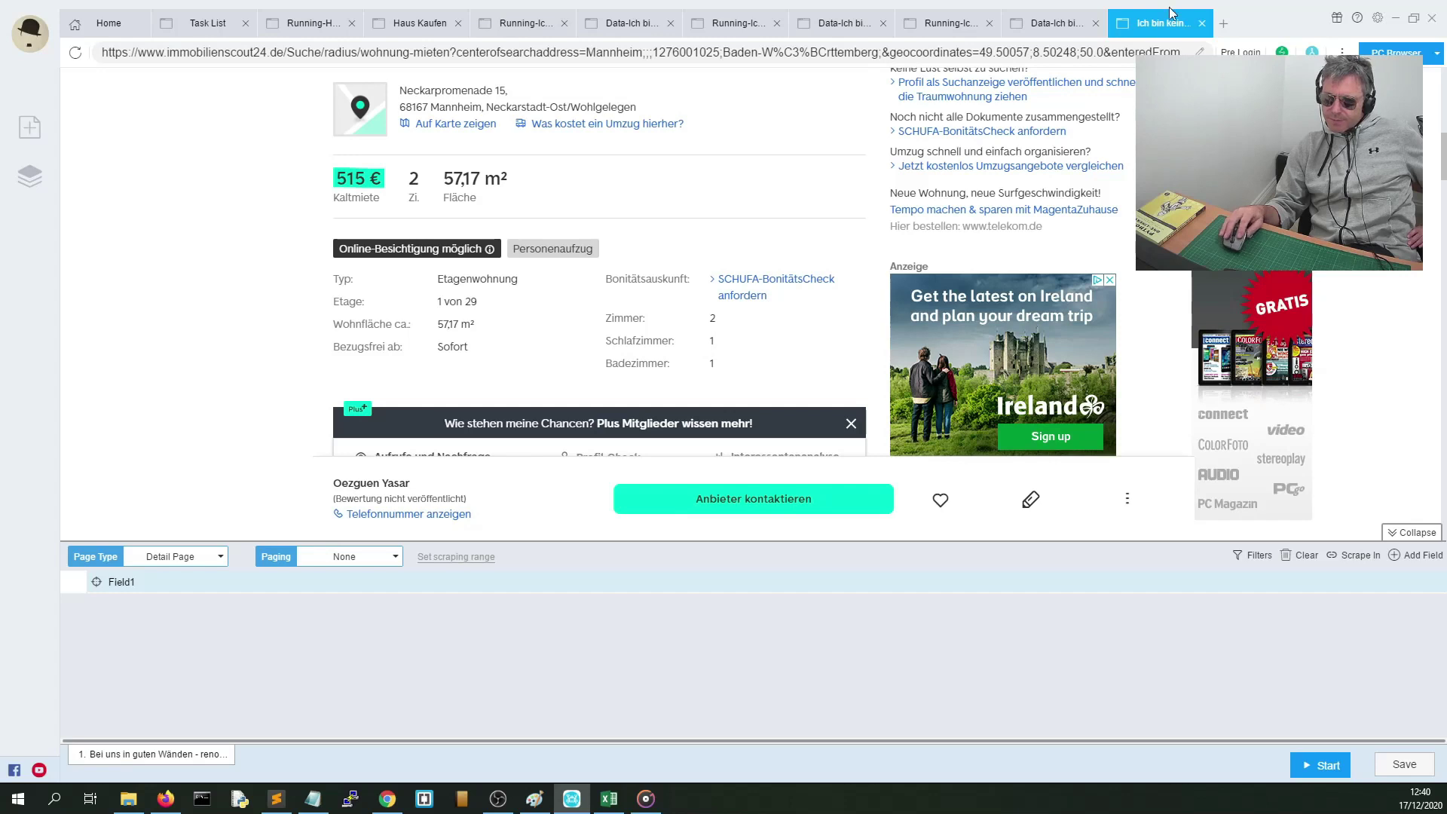
click(75, 53)
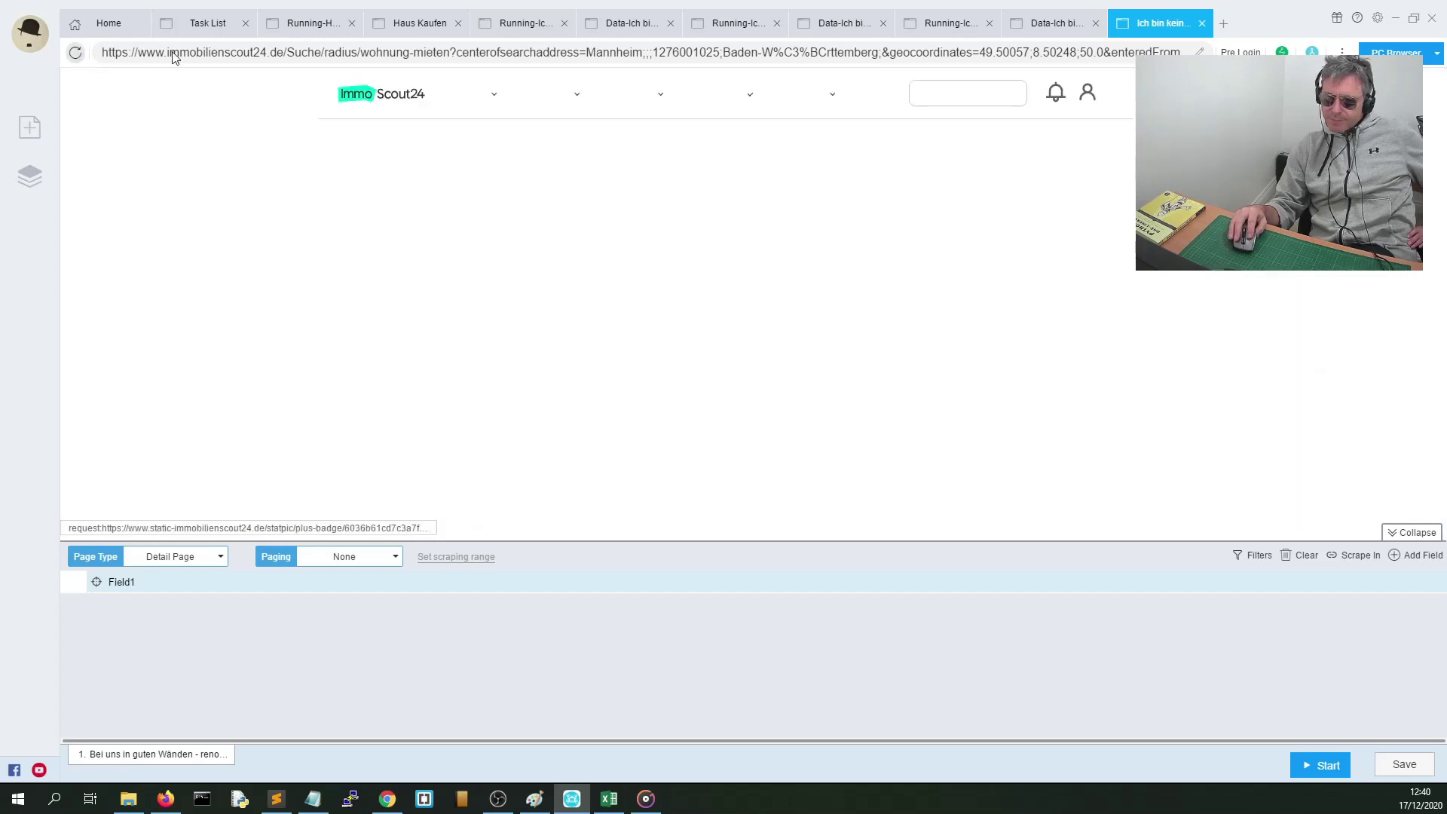
Close the Task List tab and the seven tabs following it, keeping the last data tab and the current task
click(247, 25)
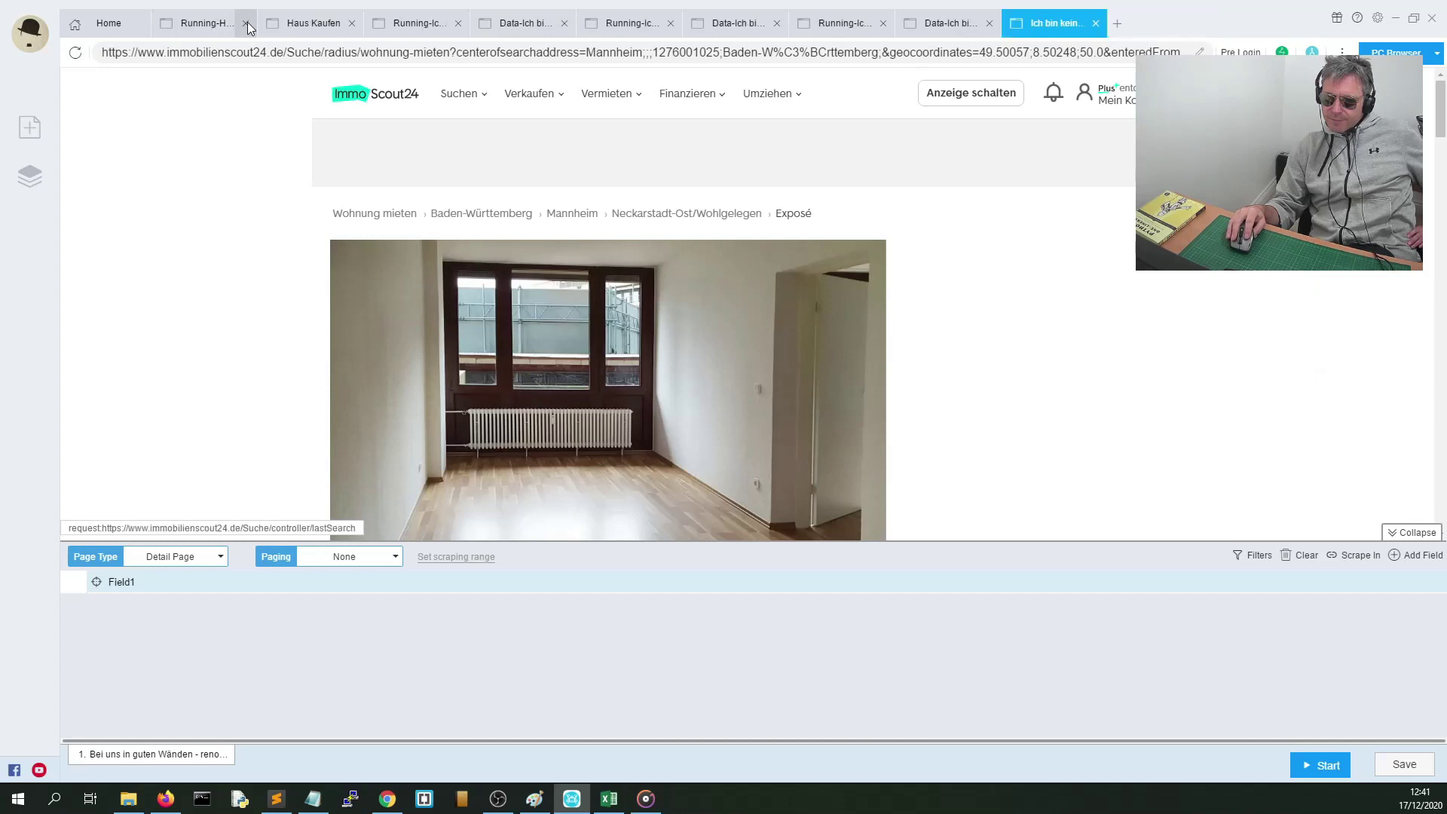
click(247, 24)
click(246, 25)
click(247, 25)
click(247, 25)
click(246, 25)
click(246, 25)
click(247, 25)
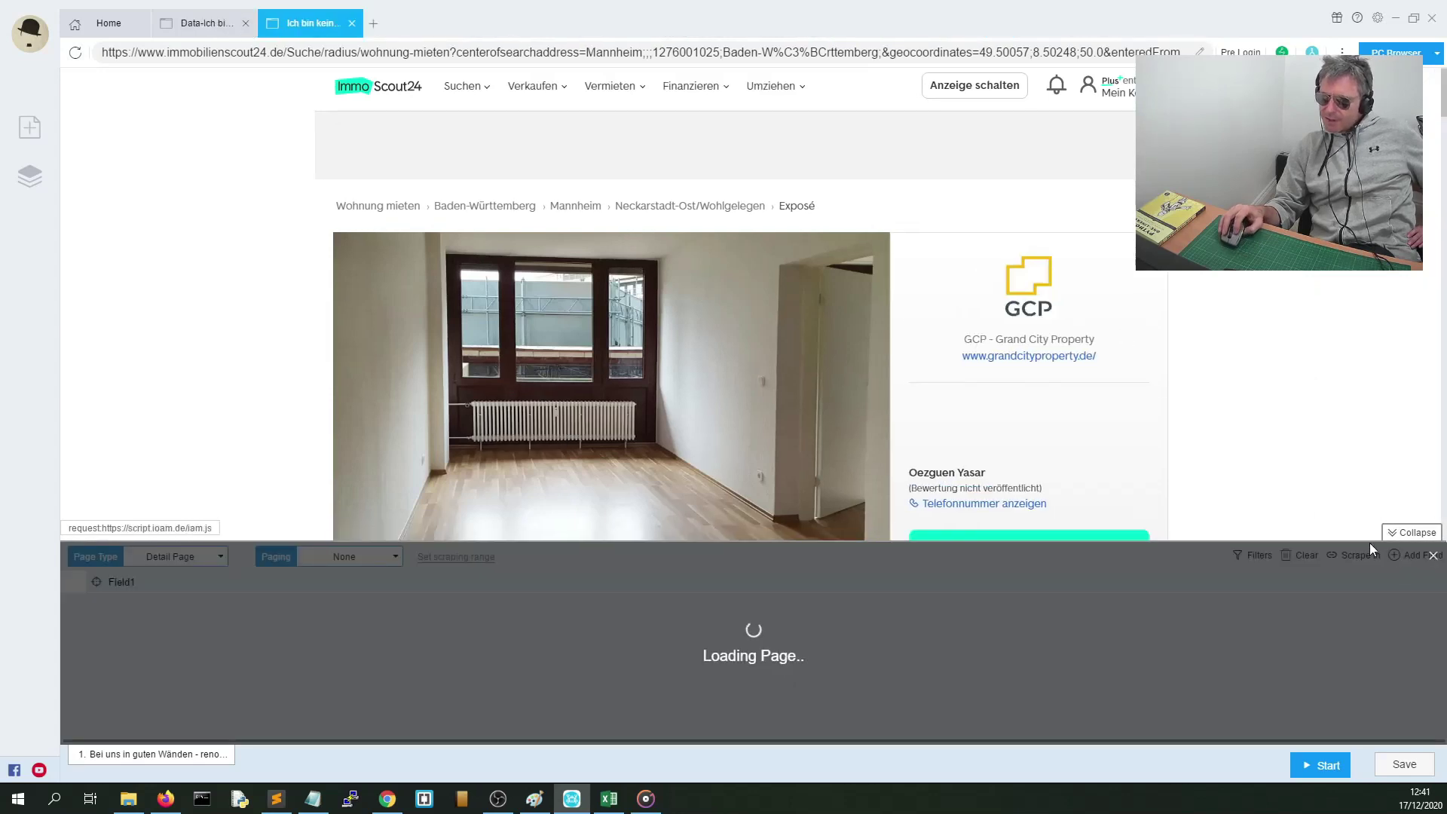
scroll(994, 420, down, 2)
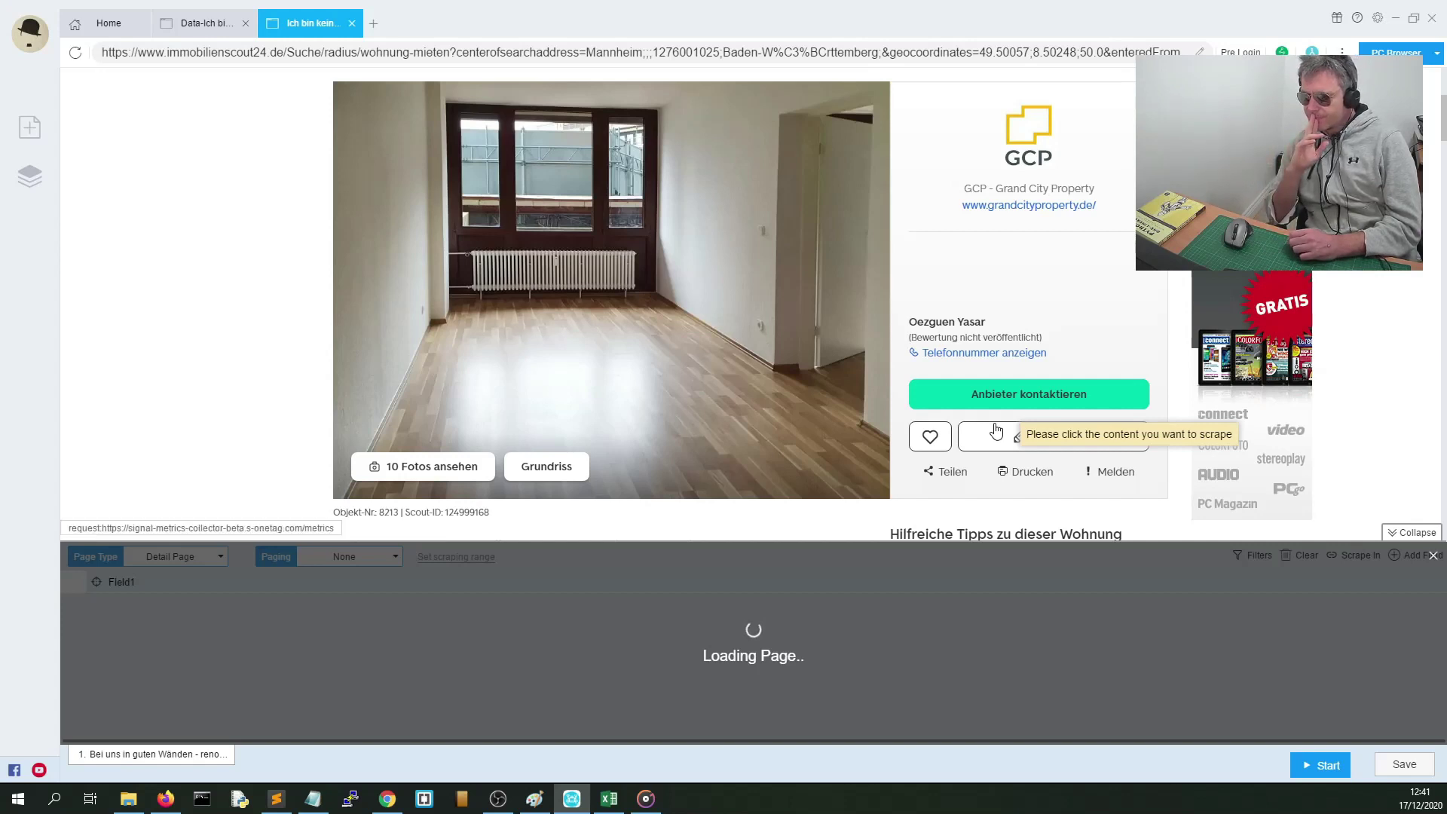
scroll(656, 452, down, 1)
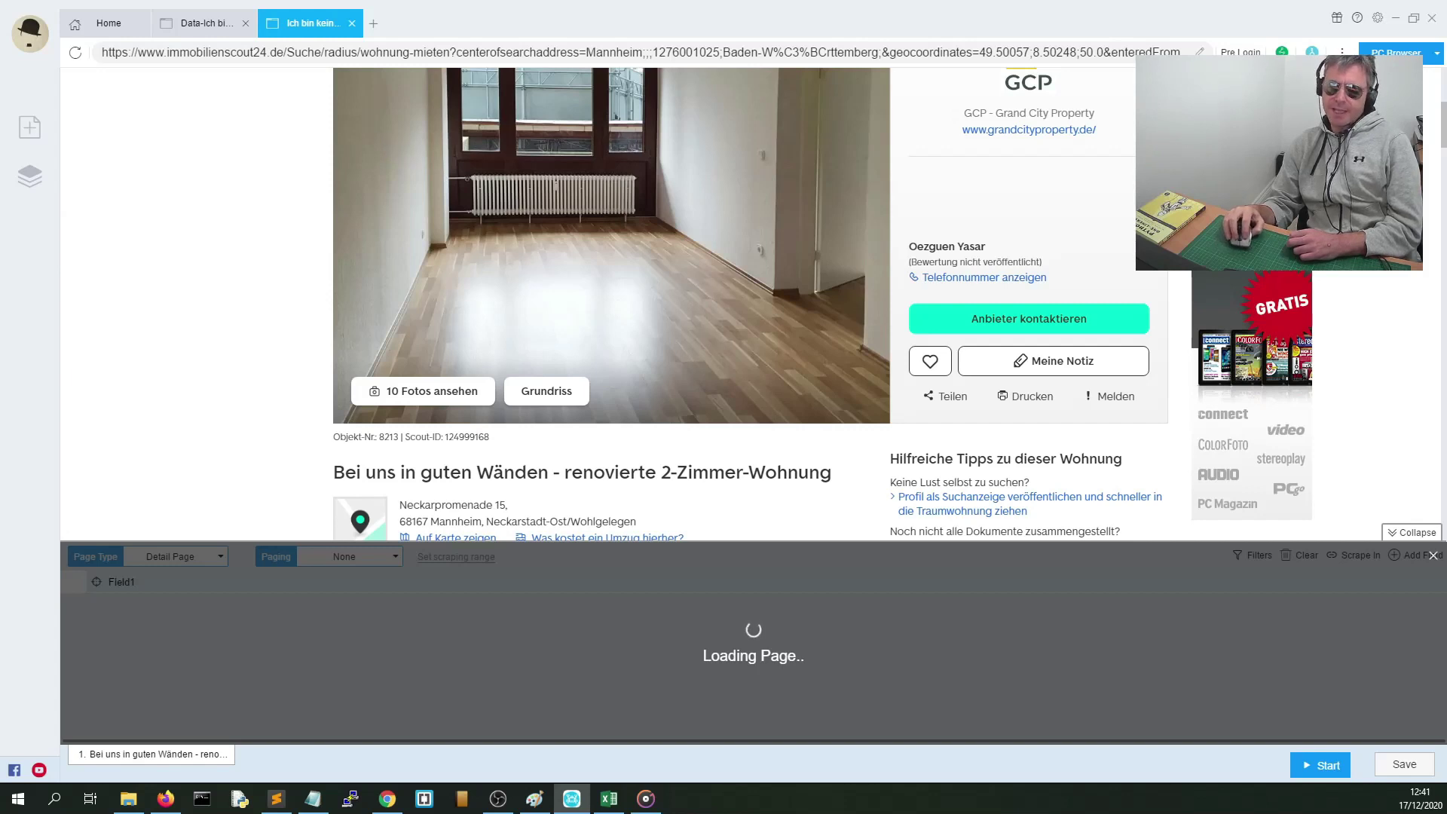
Switch to haus-kaufen.csv in Excel and copy the listing URL from cell B697
key(alt+Tab)
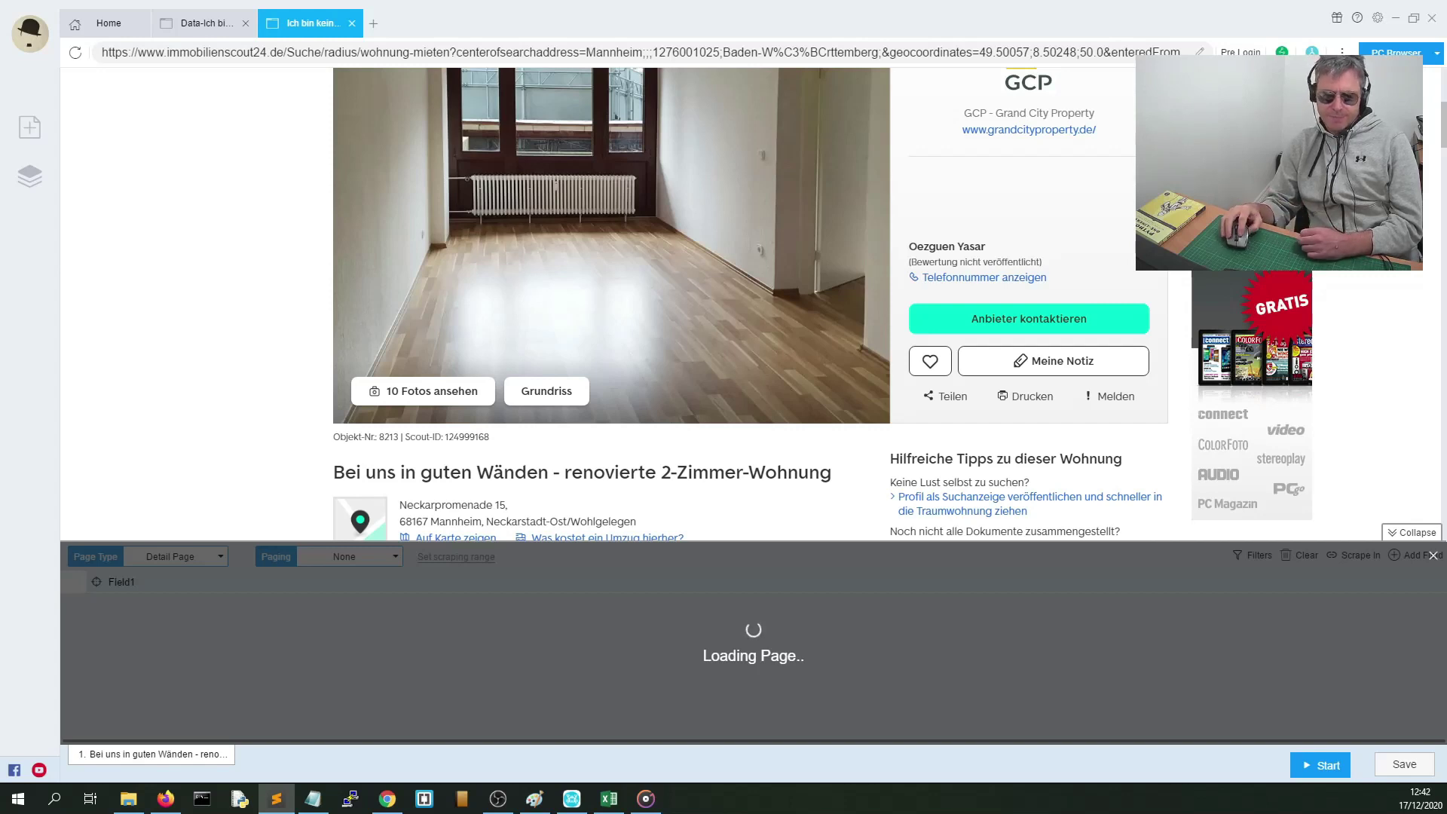
key(alt+Tab)
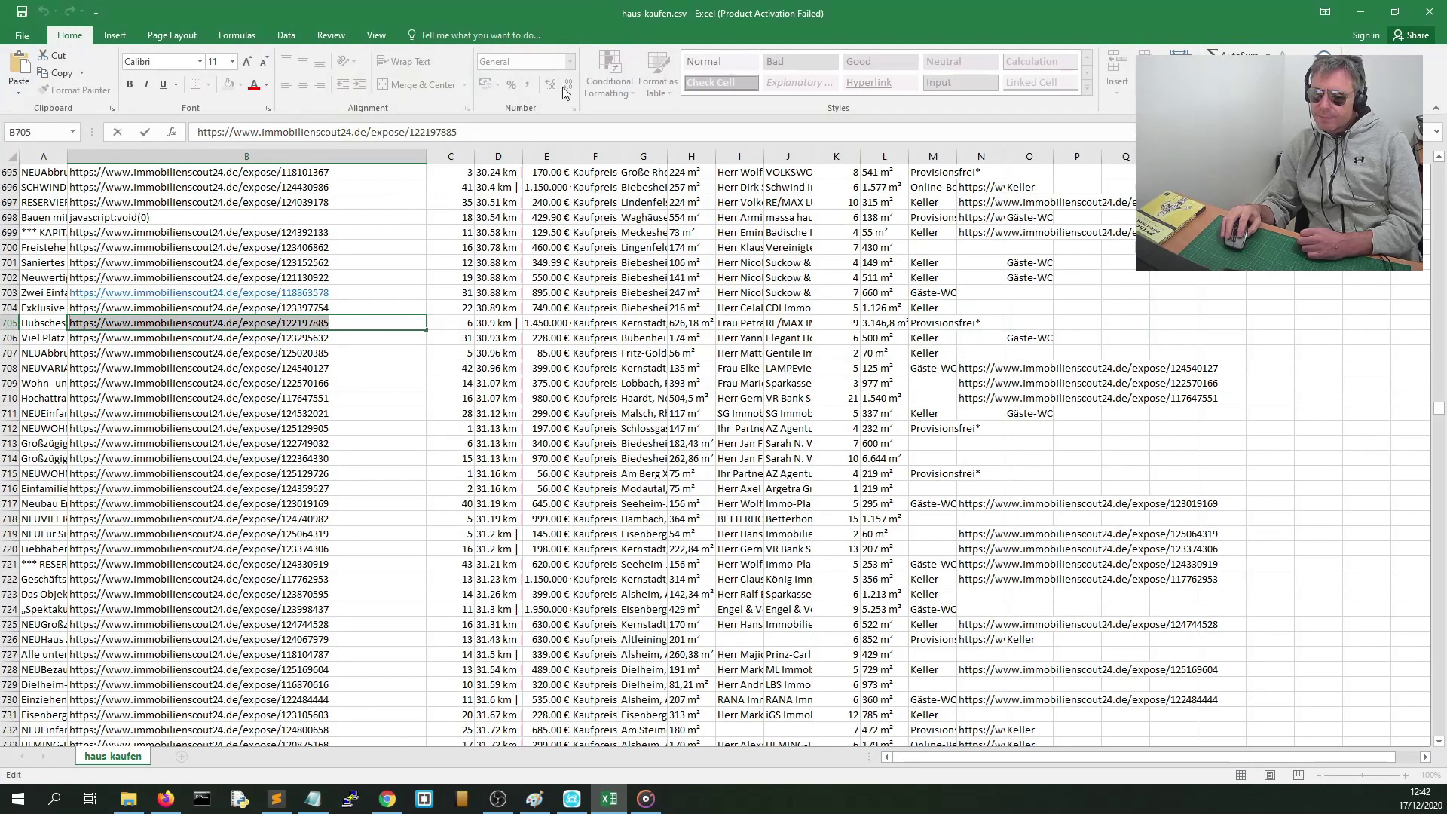
click(392, 203)
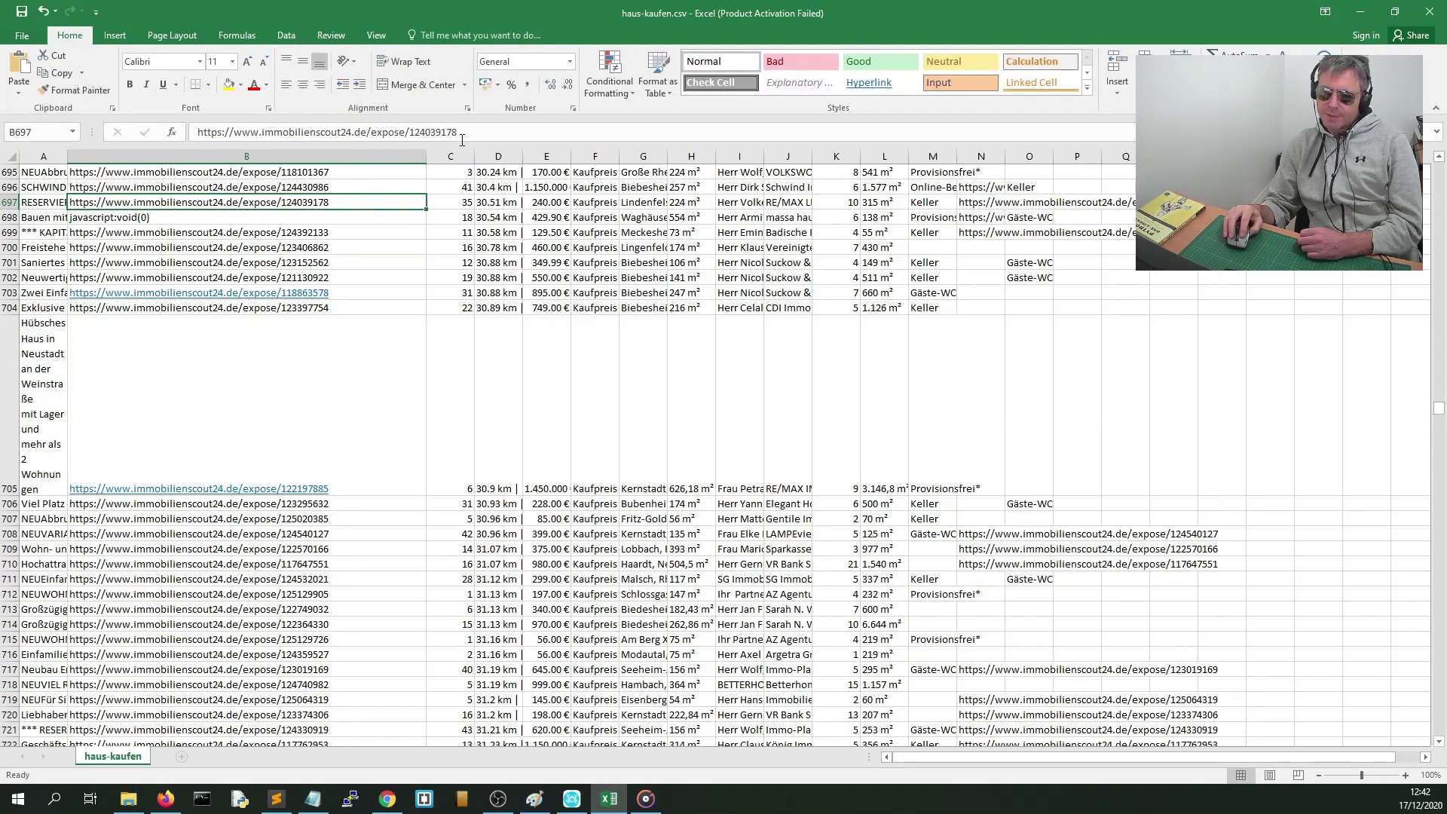
drag(457, 133, 198, 132)
key(ctrl+c)
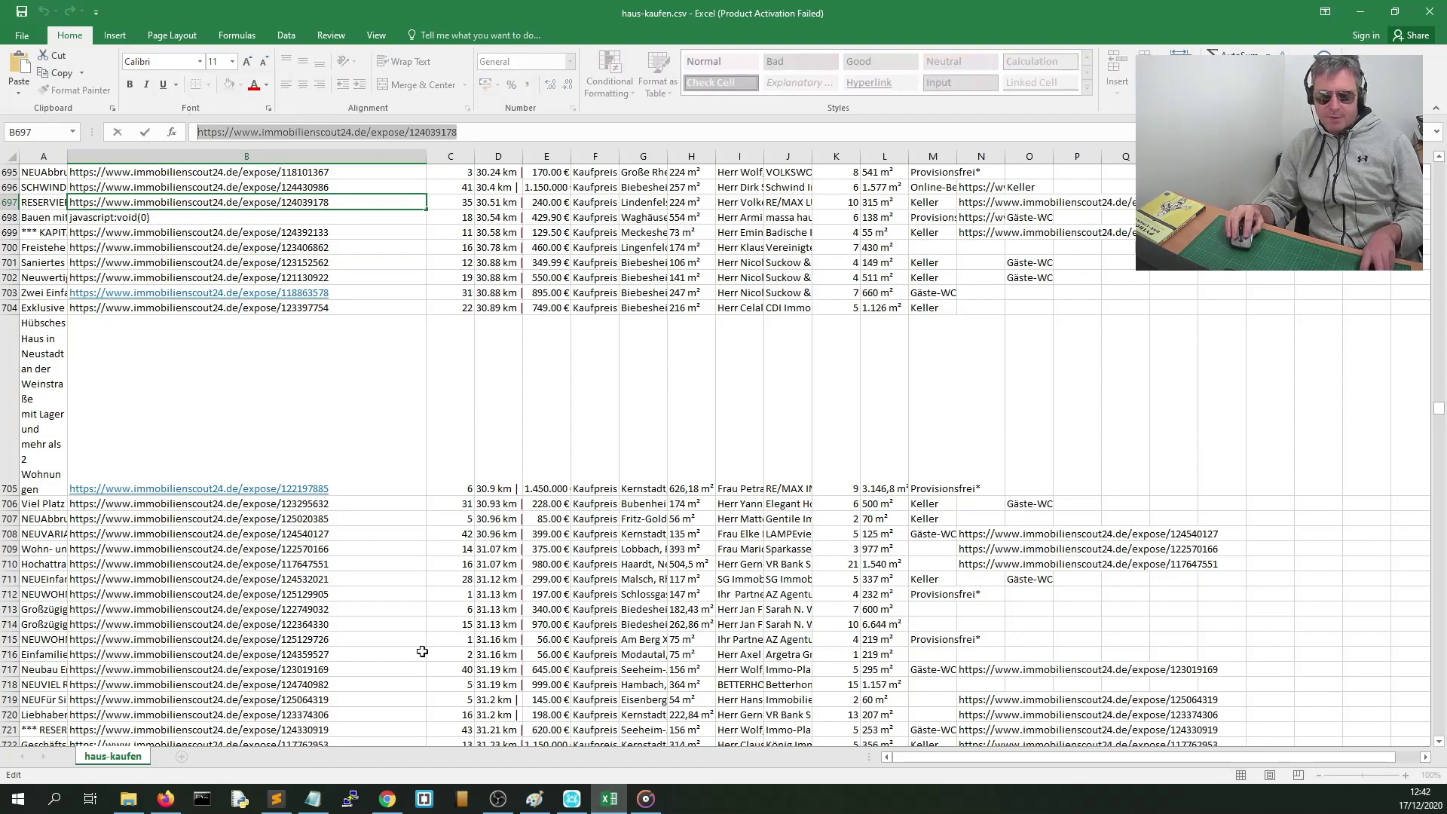
click(198, 804)
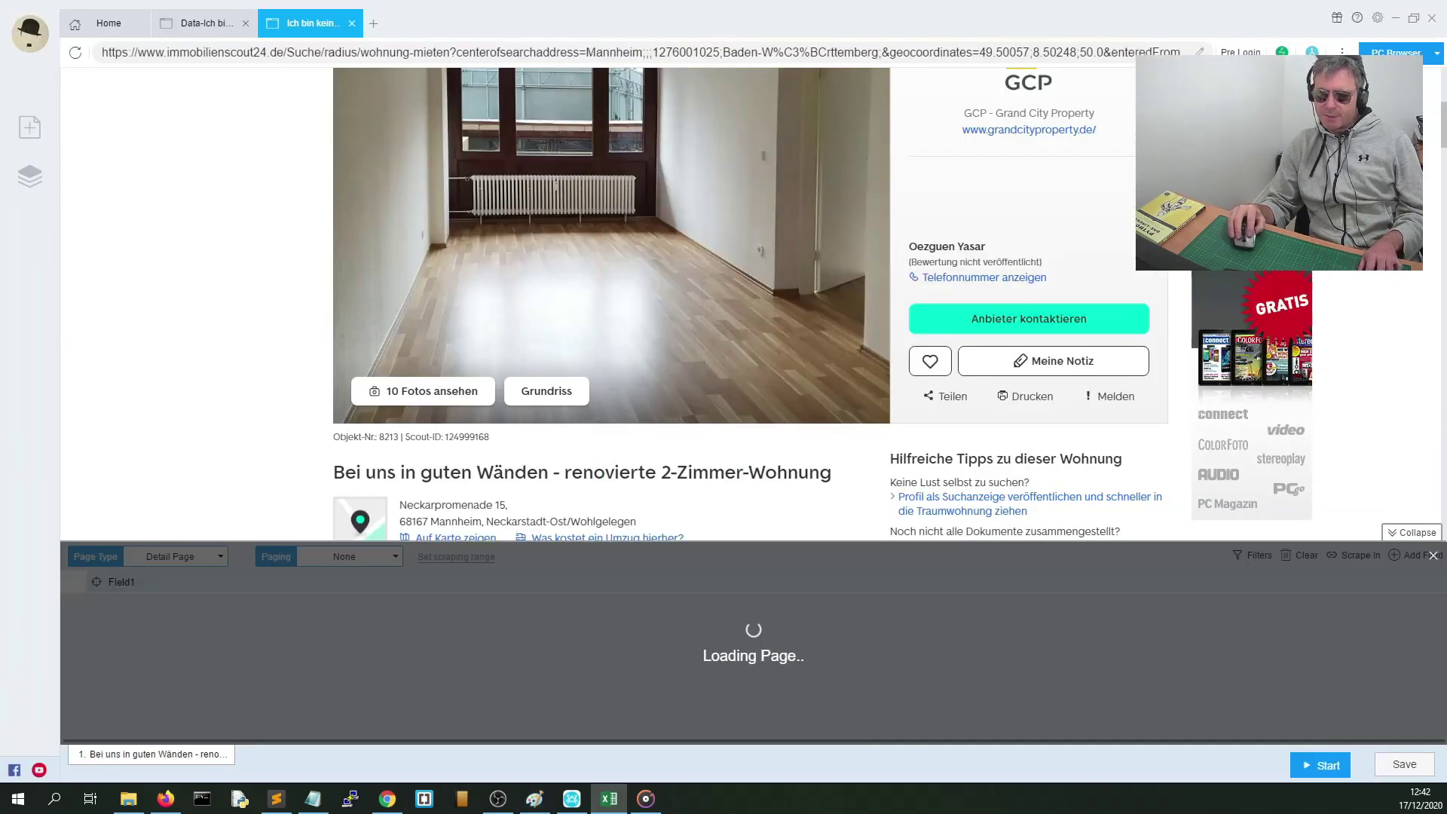
click(166, 799)
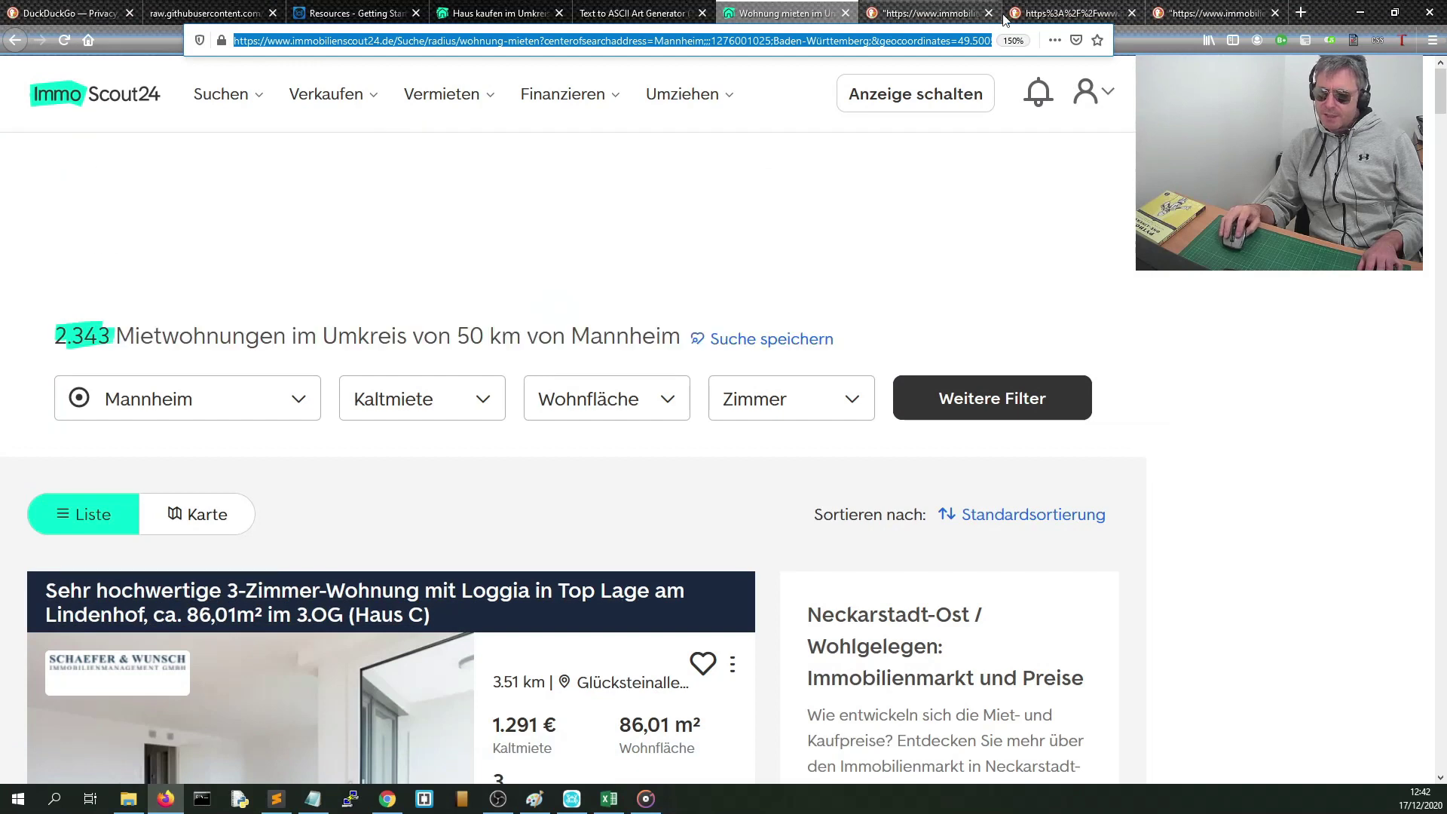
click(1302, 14)
key(ctrl+v)
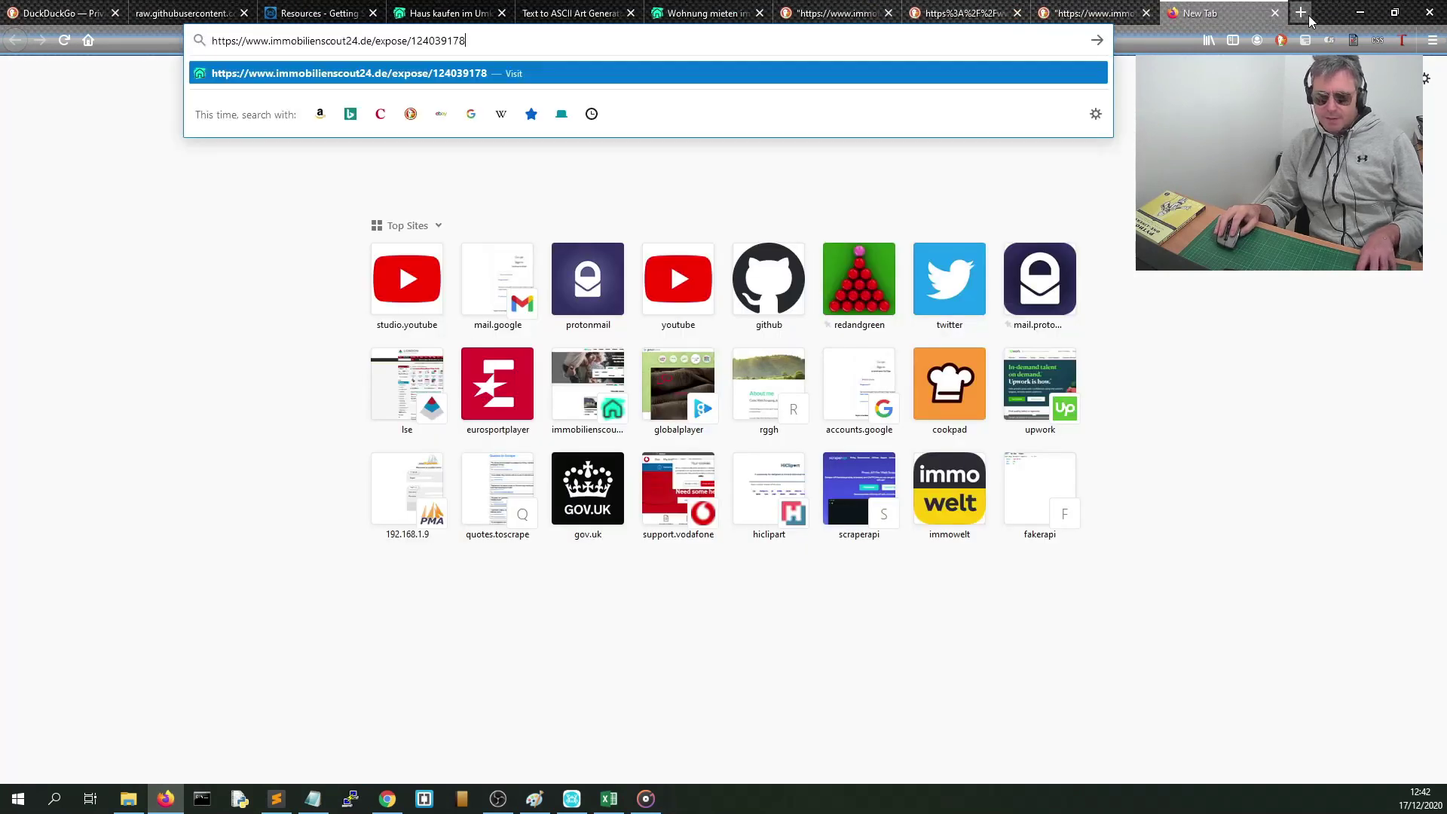
key(Return)
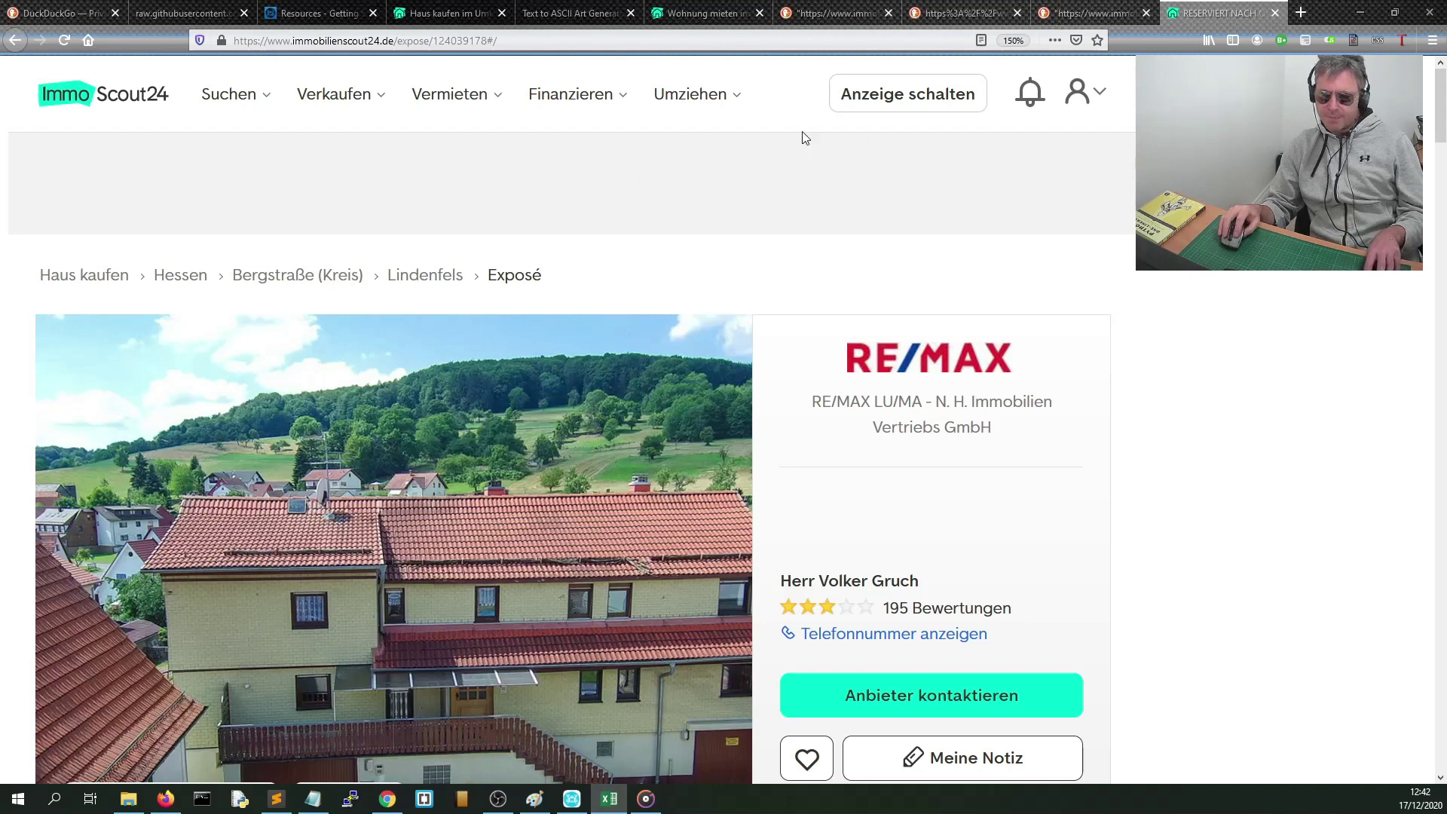
click(188, 45)
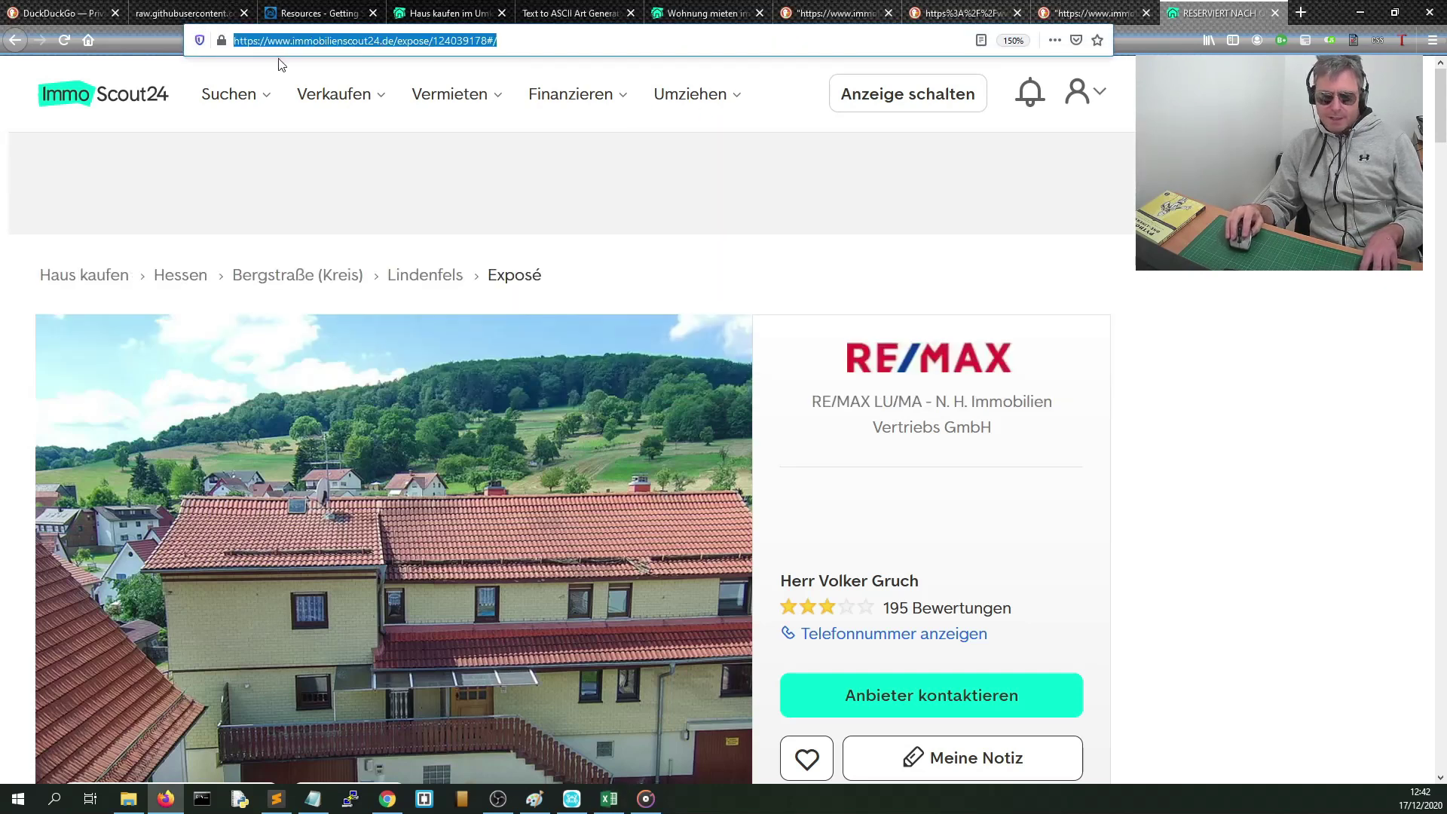
text(https://www.immobilienscout24.de/expose/124392133)
key(Return)
mouse_move(345, 81)
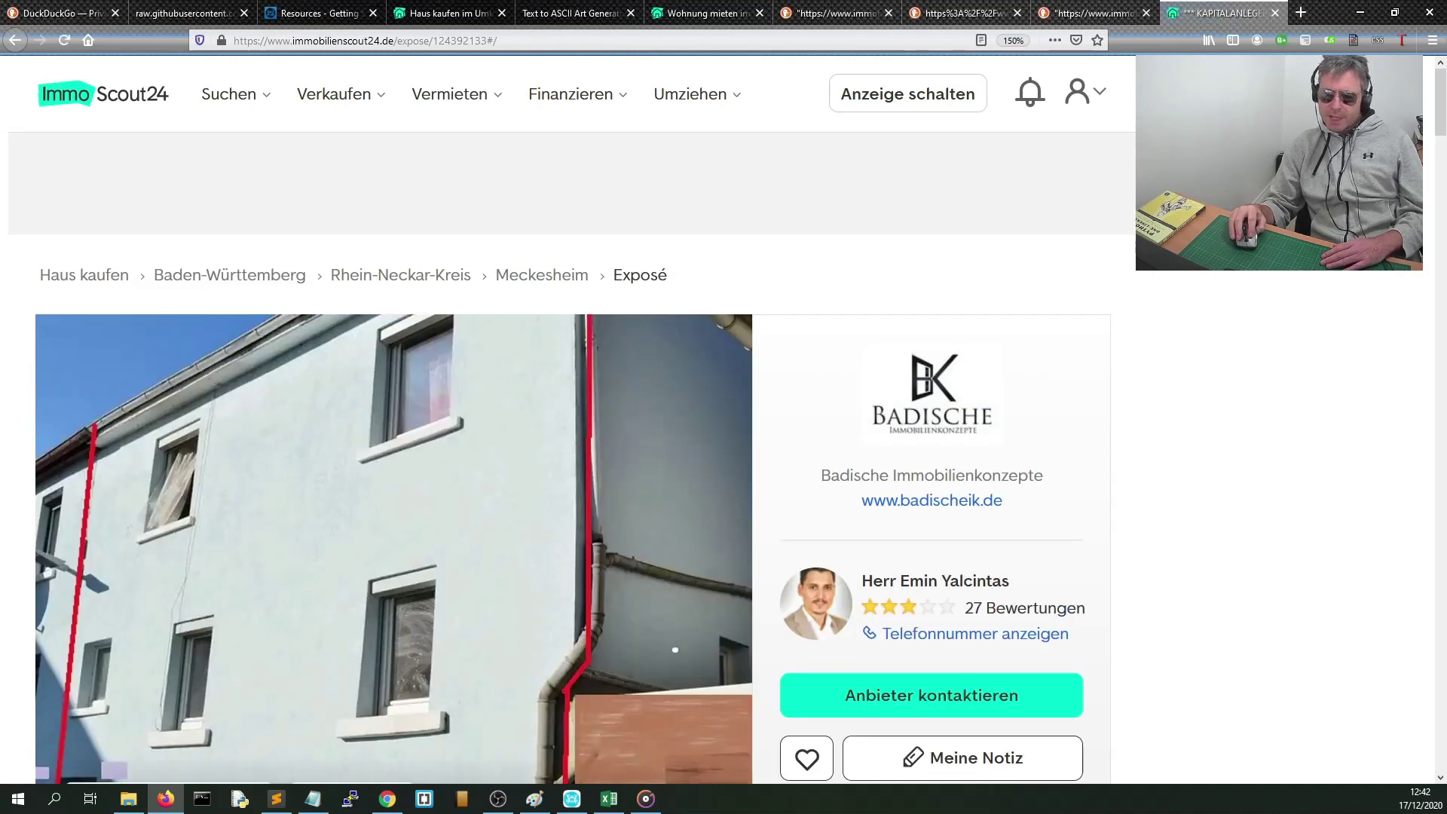
key(alt+Tab)
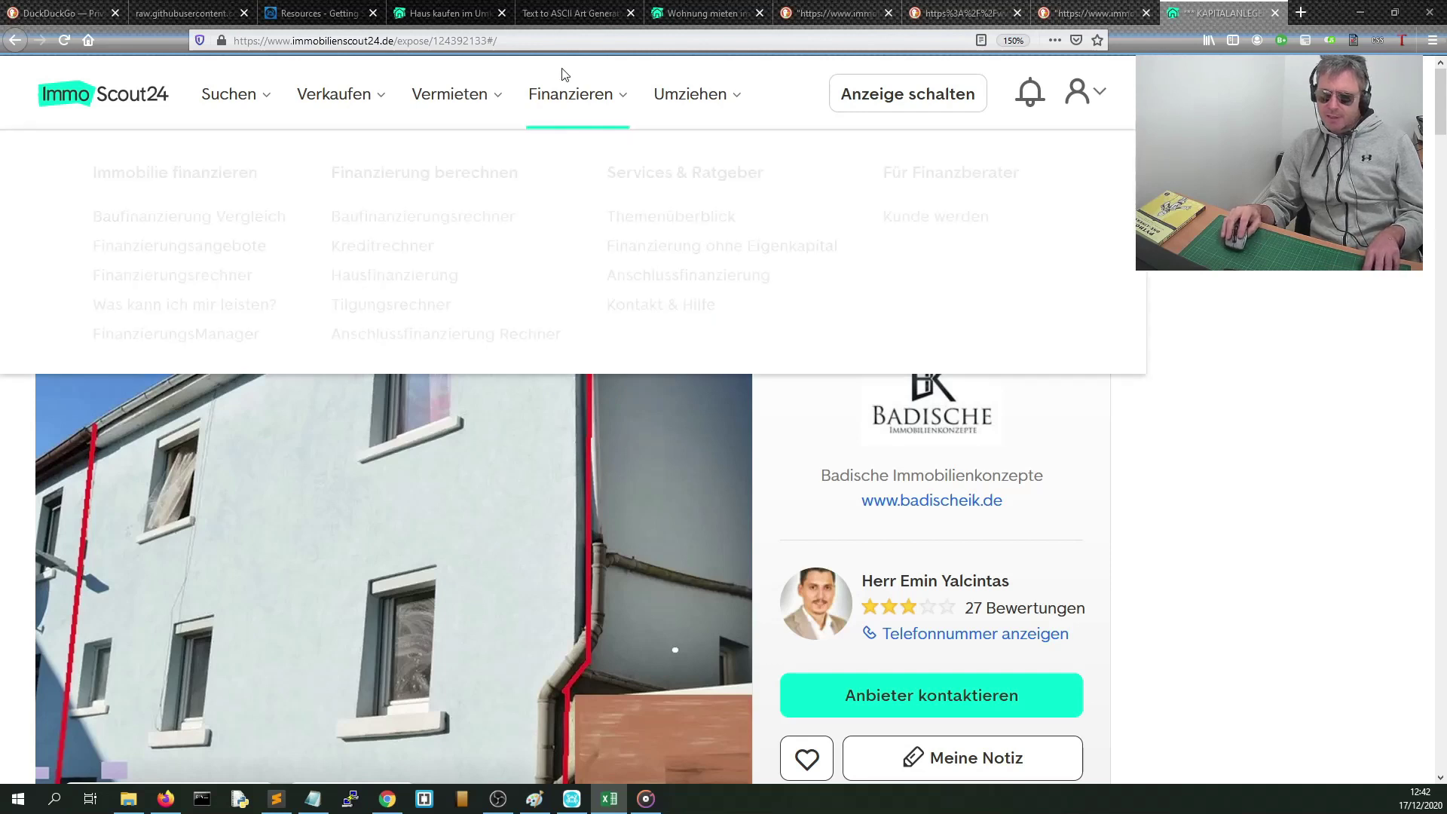
click(547, 46)
text(https://www.immobilienscout24.de/expose/123406862)
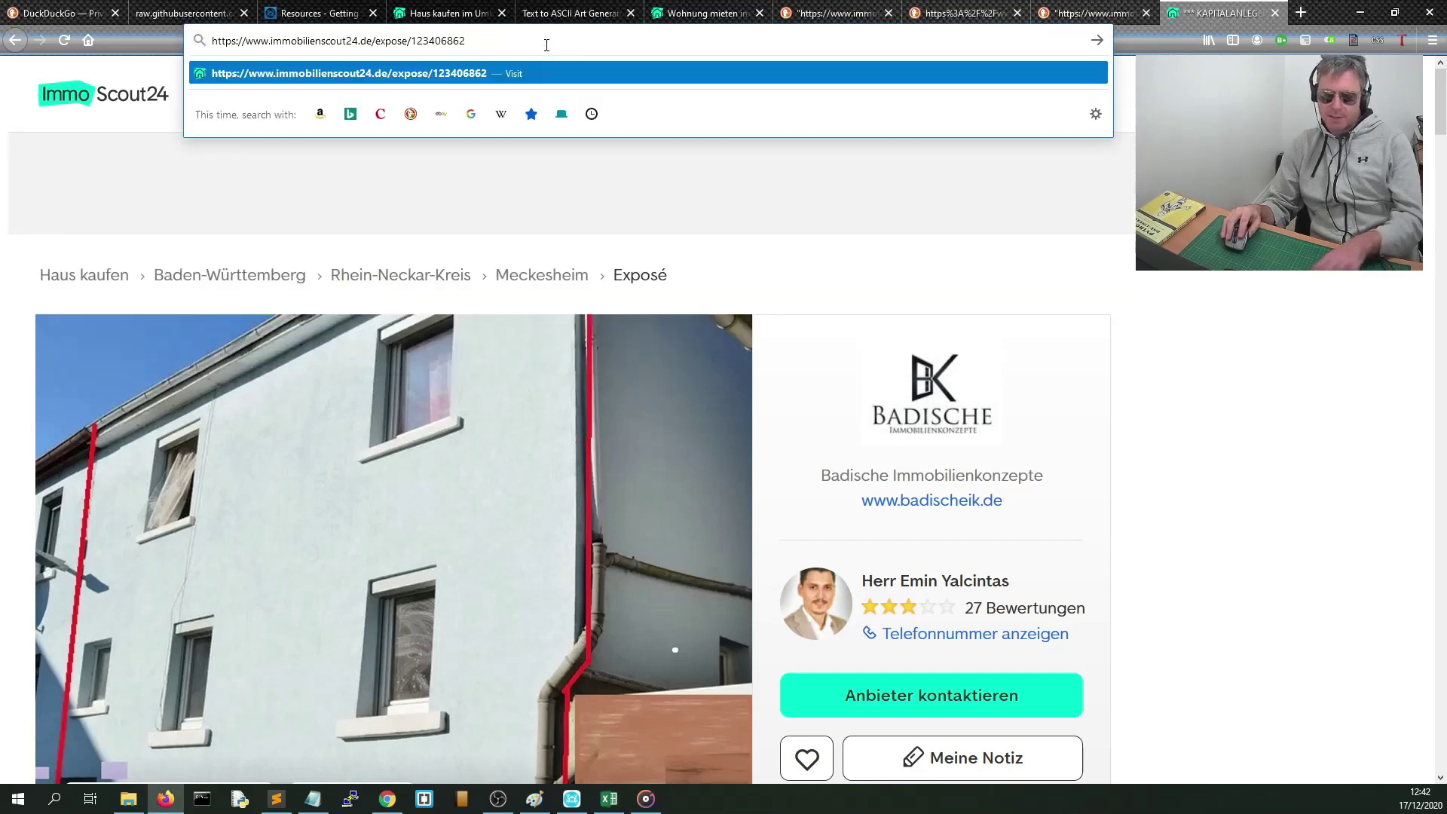
key(Return)
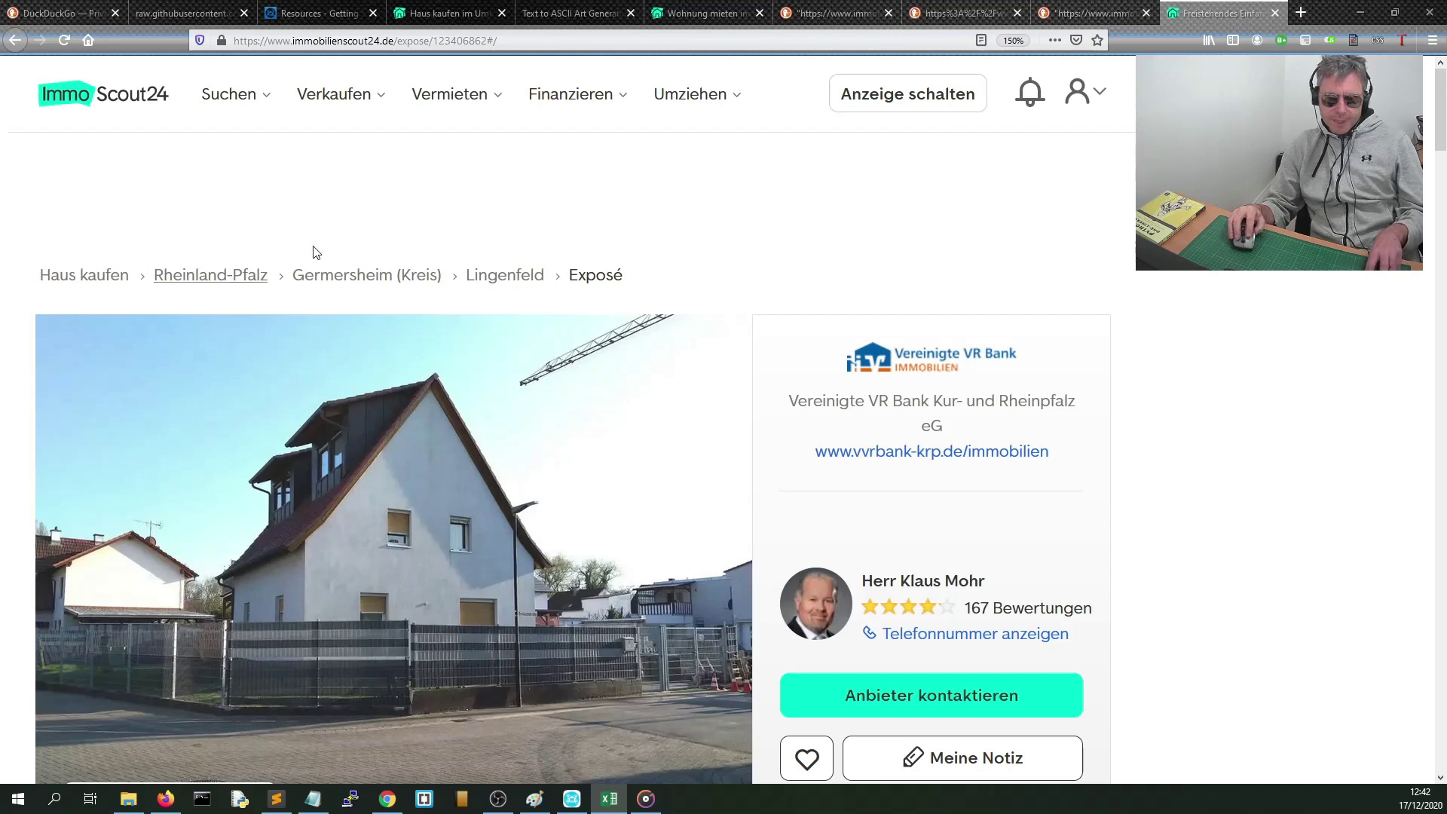
click(172, 46)
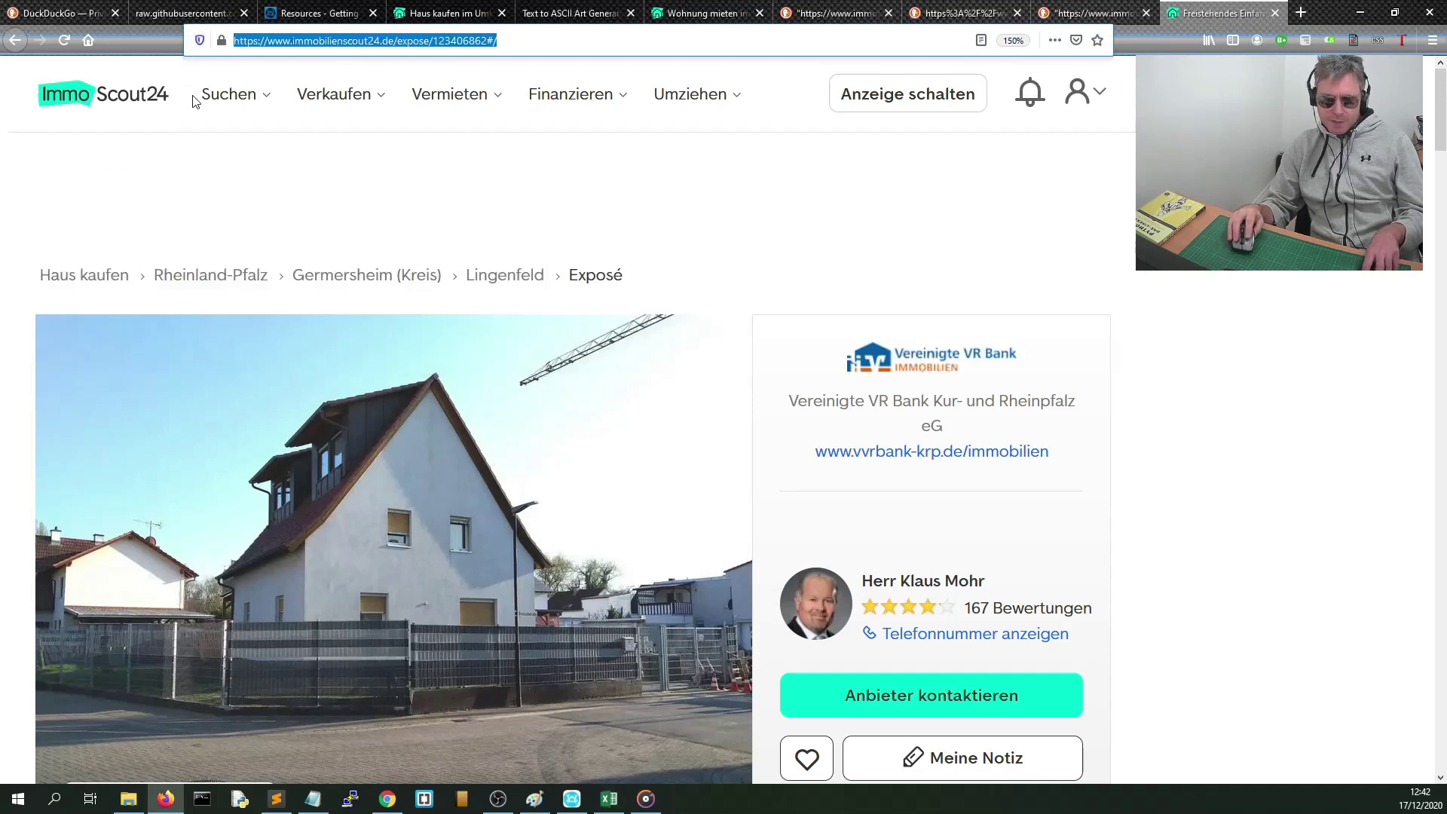
text(https://www.immobilienscout24.de/expose/124179323)
key(Return)
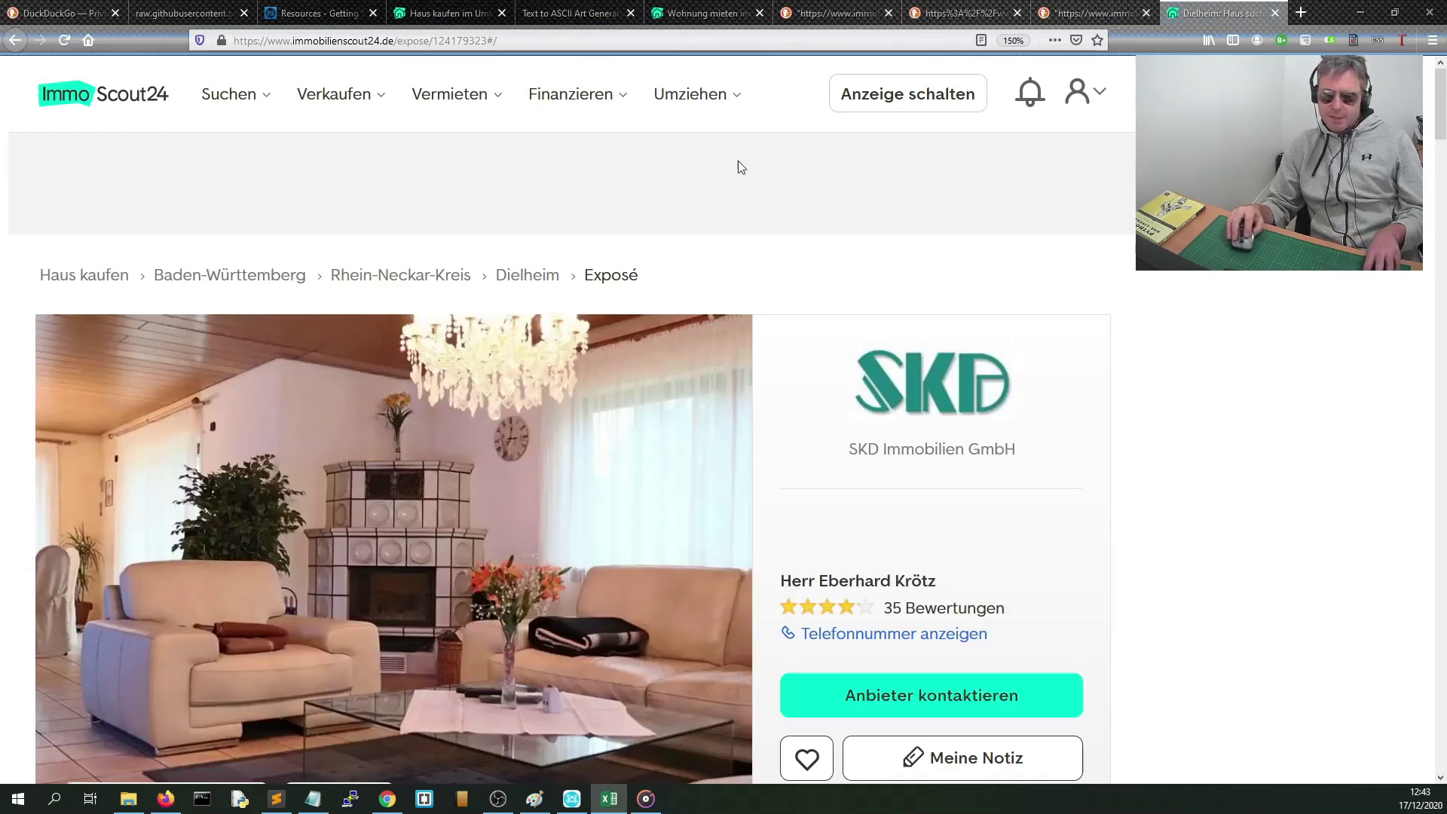
click(528, 40)
text(https://www.immobilienscout24.de/expose/120978013)
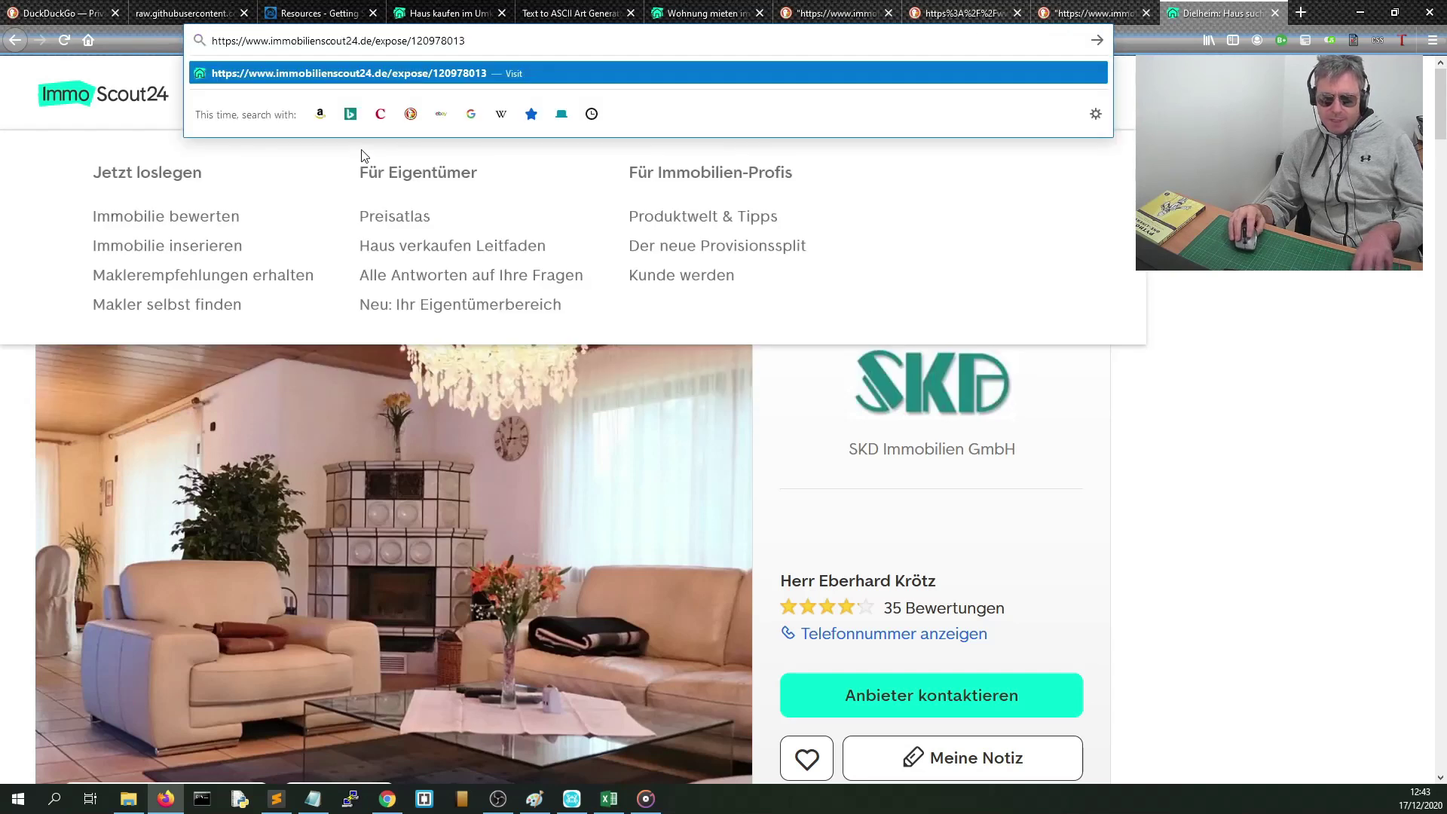
key(Return)
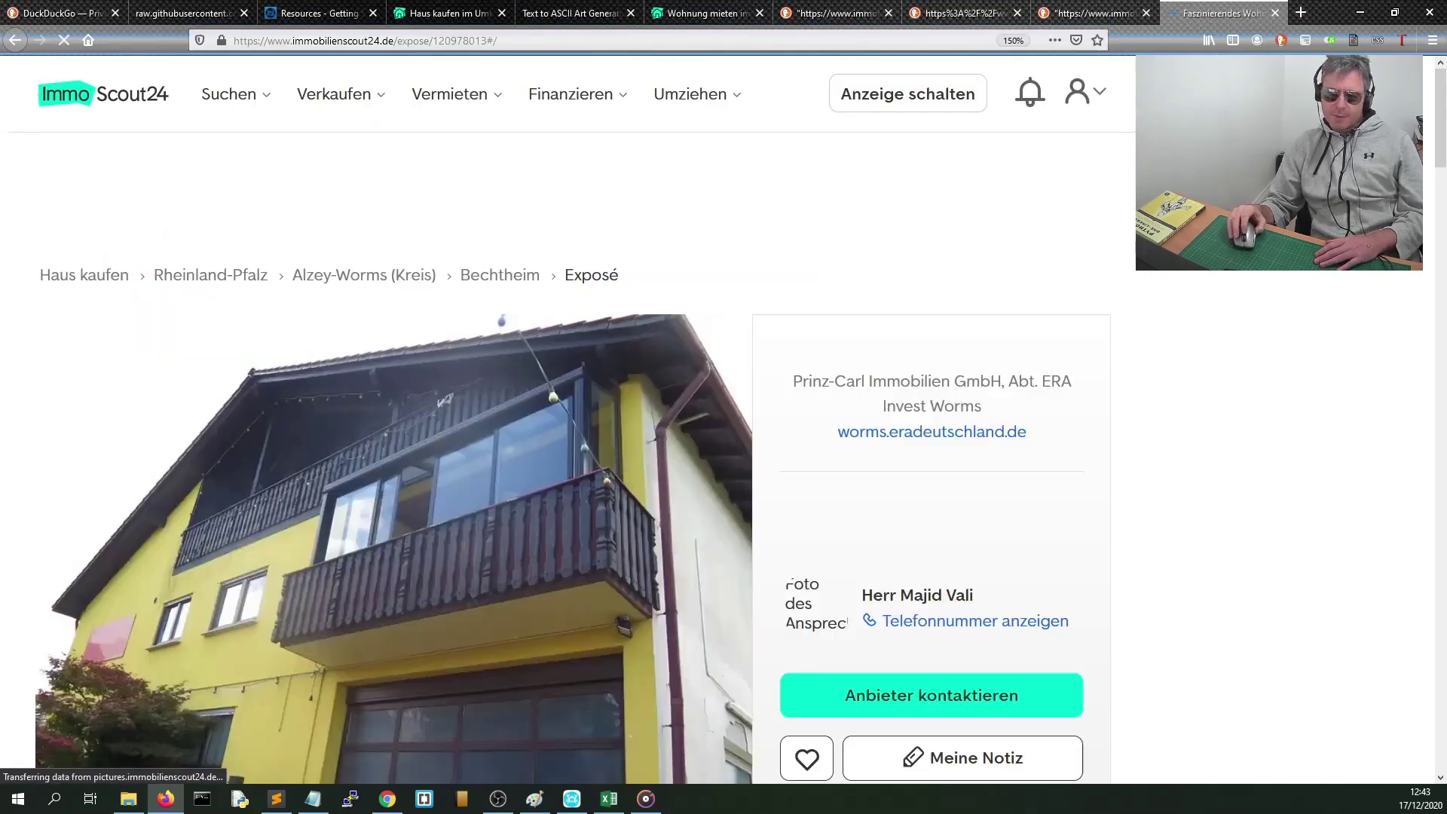
key(alt+Tab)
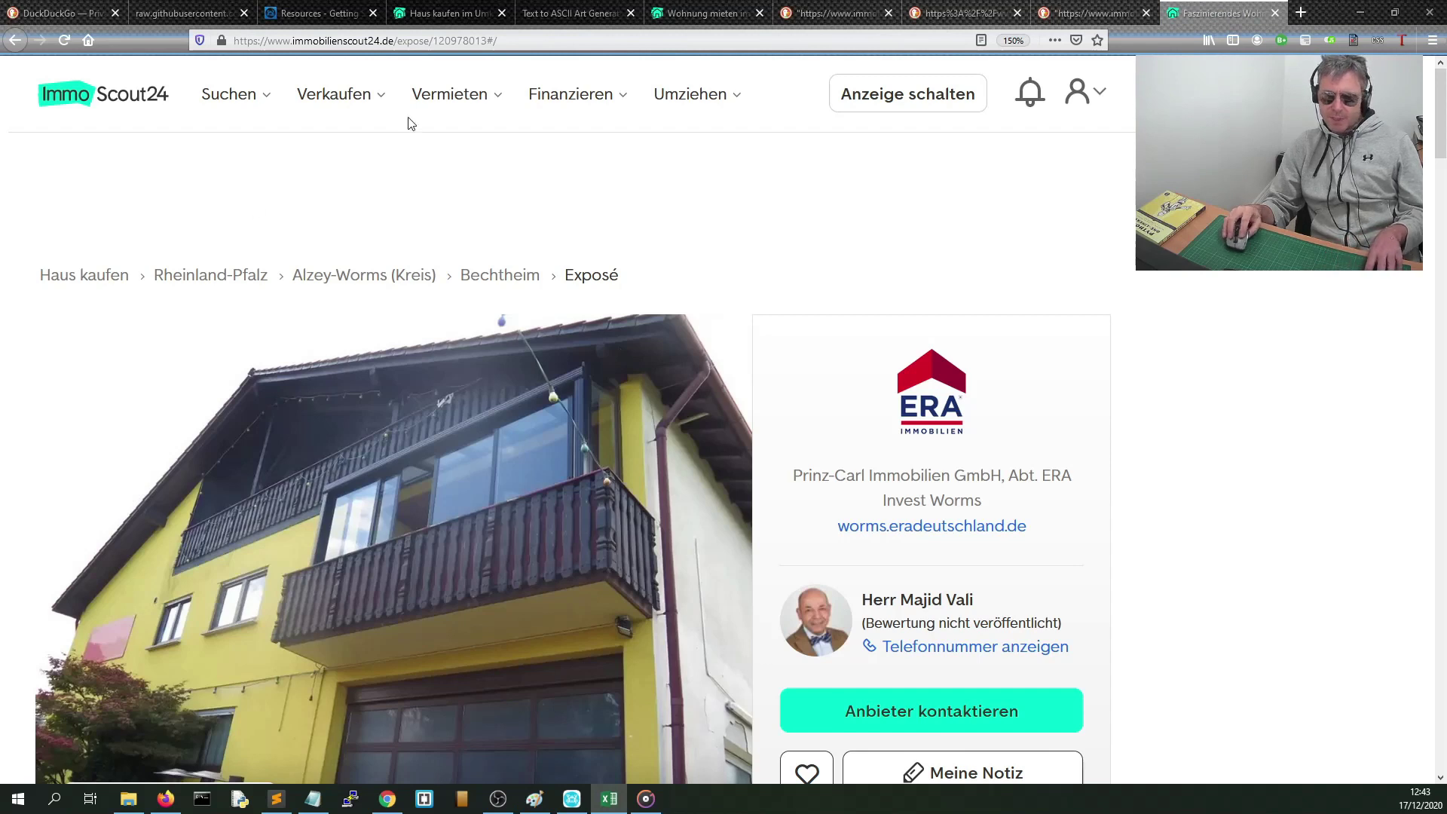
click(546, 40)
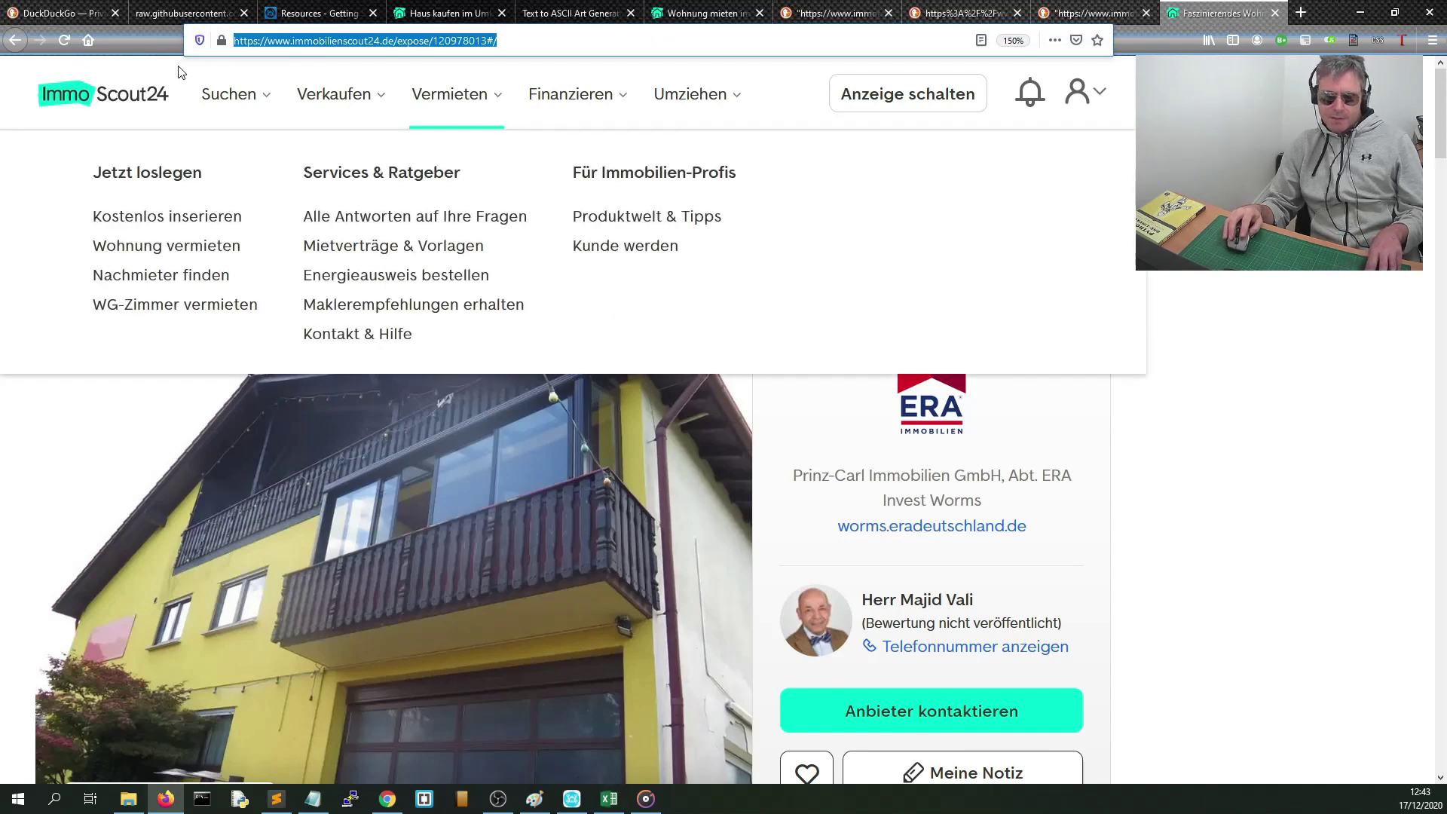
text(https://www.immobilienscout24.de/expose/121957375)
key(Return)
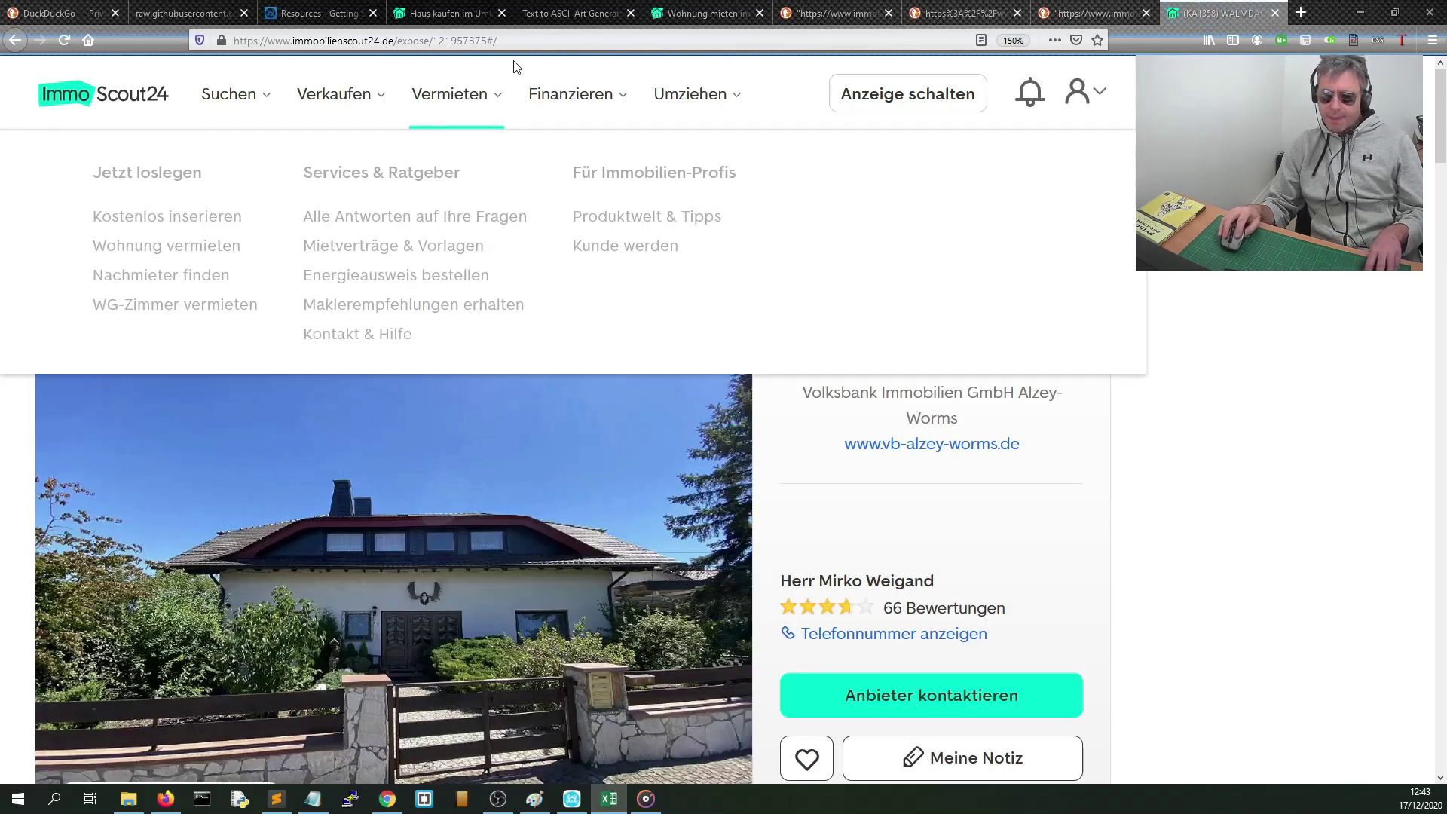
key(ctrl+l)
key(Return)
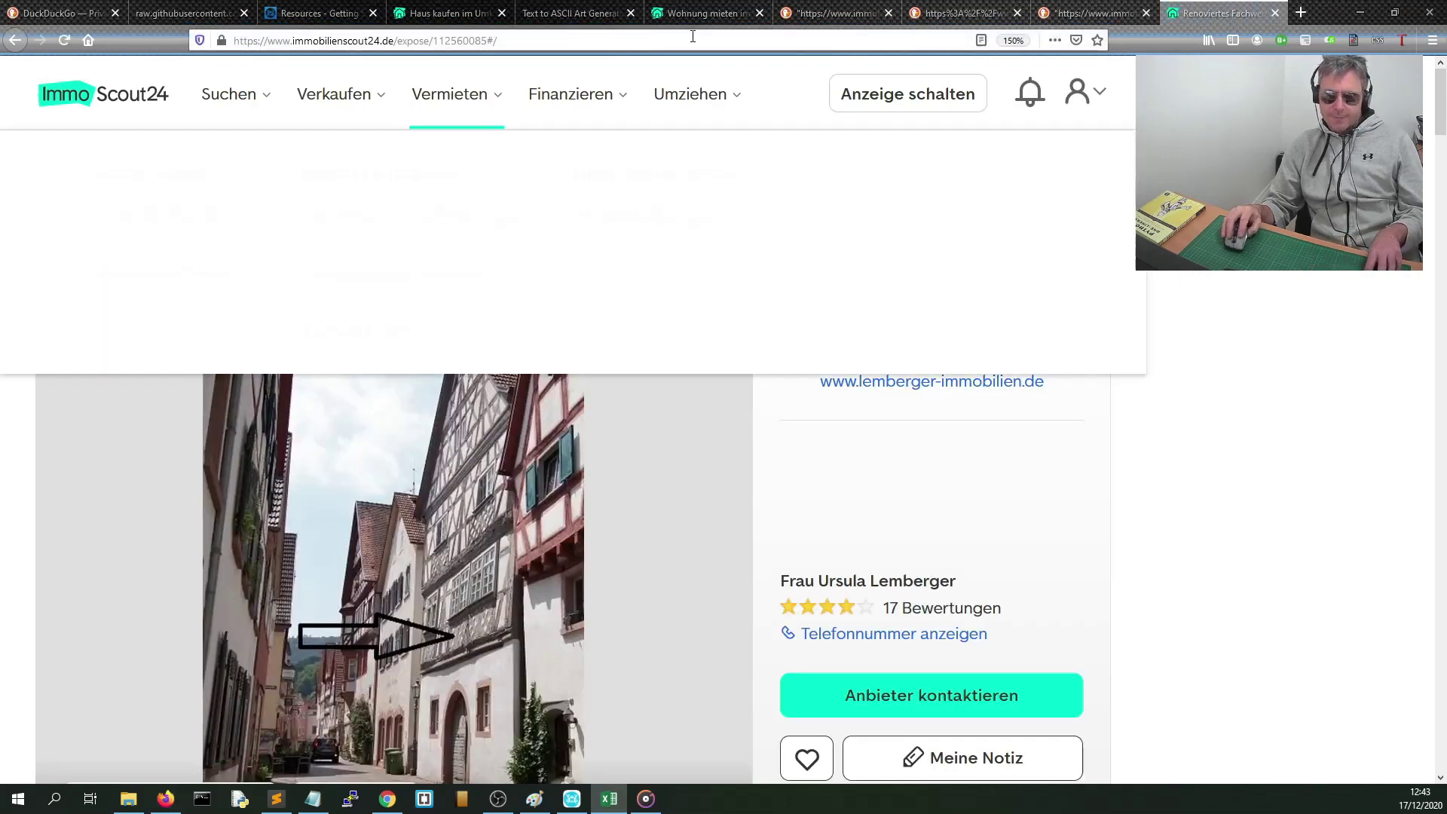
click(249, 41)
text(https://www.immobilienscout24.de/expose/125064336)
key(Return)
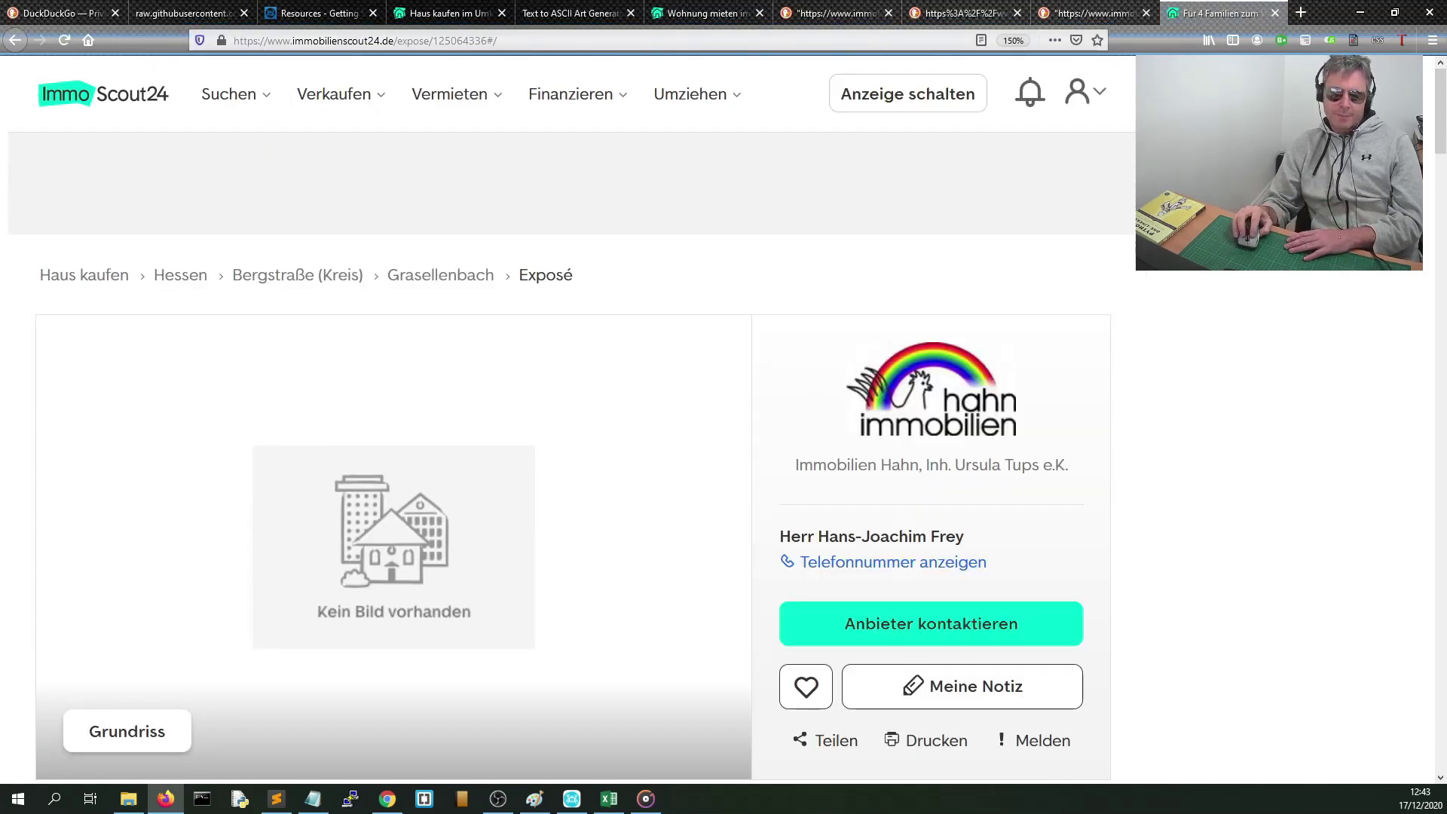
key(alt+Tab)
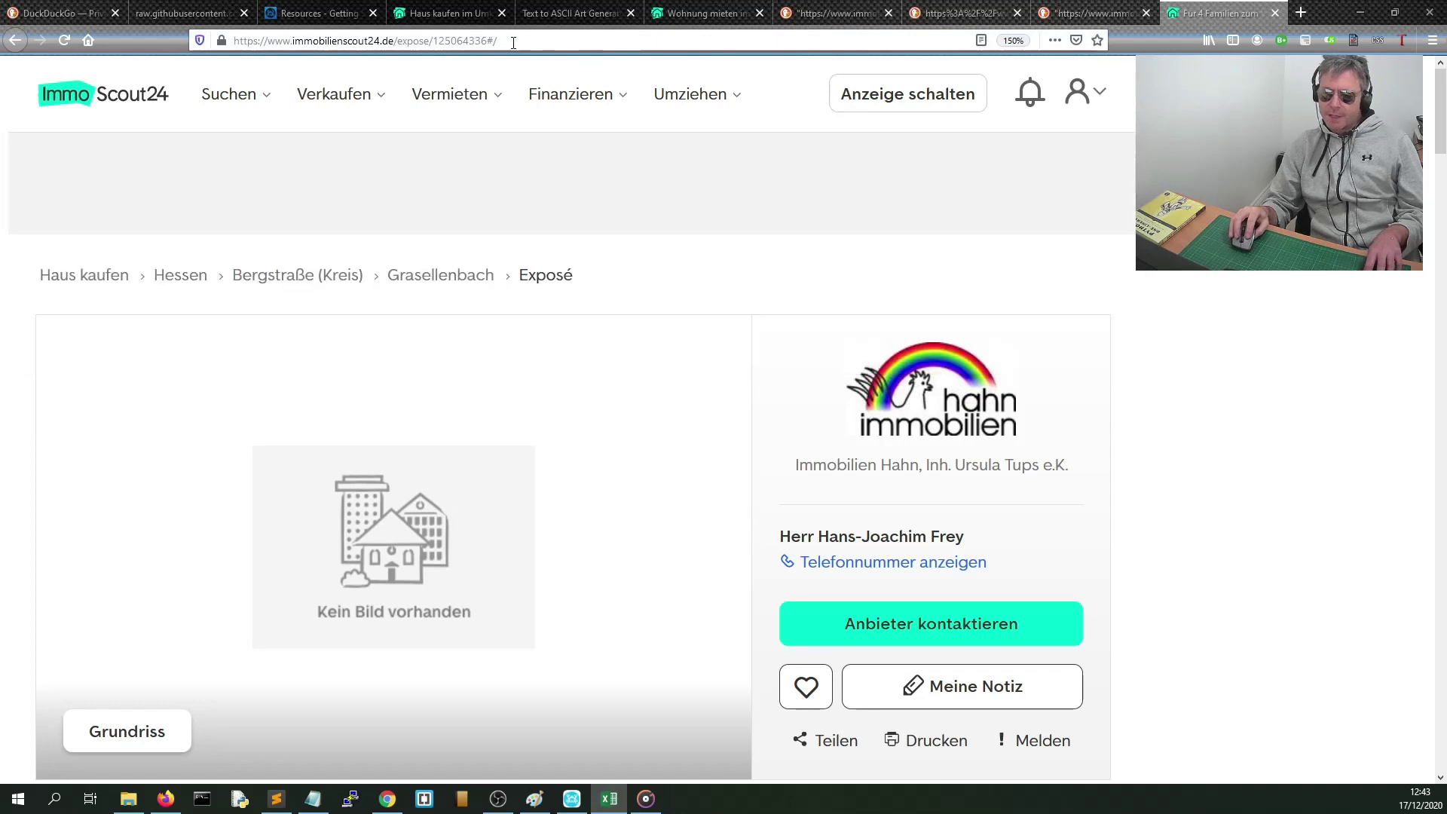
key(ctrl+l)
text(https://www.immobilienscout24.de/expose/124831044)
key(Return)
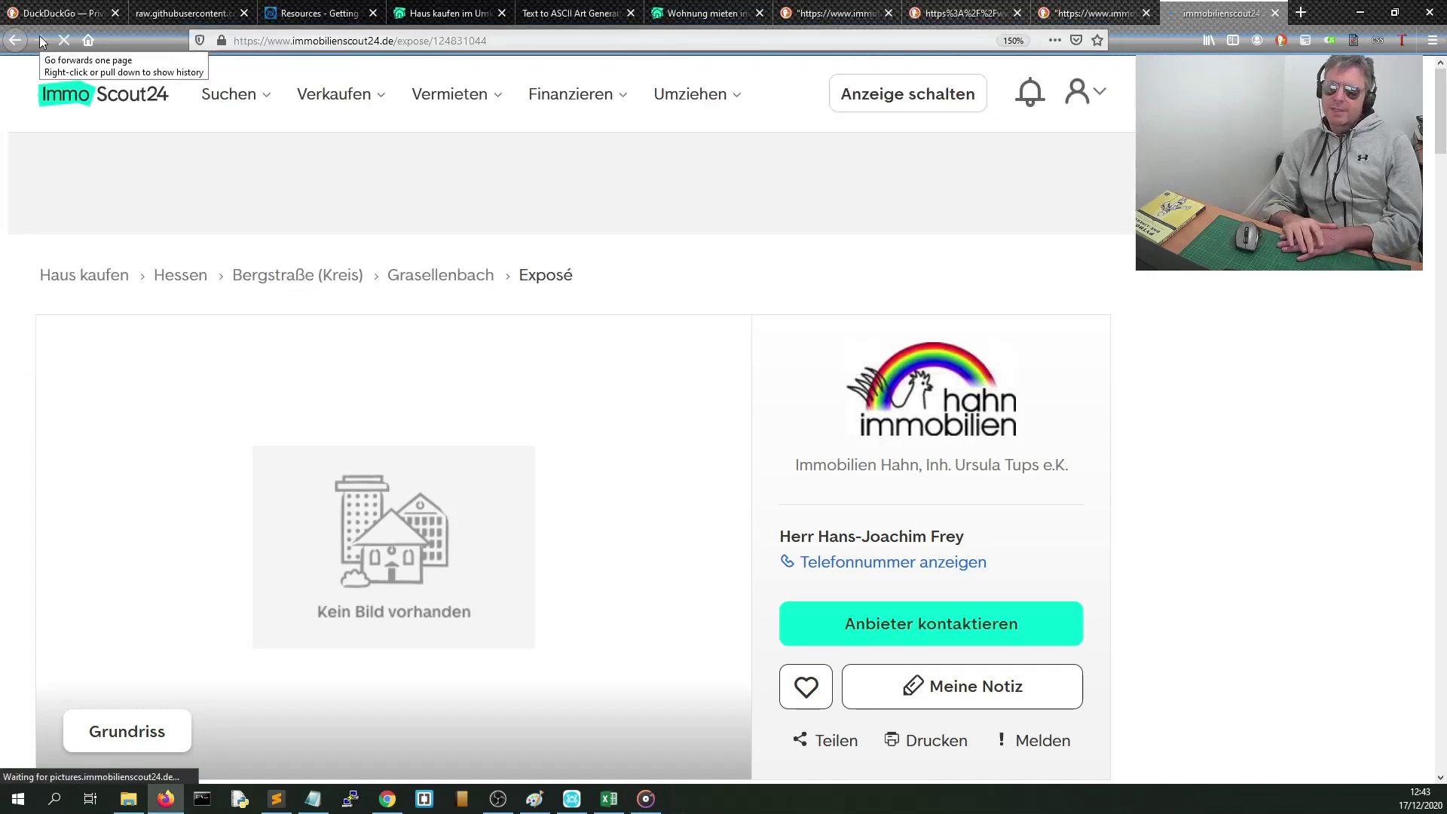